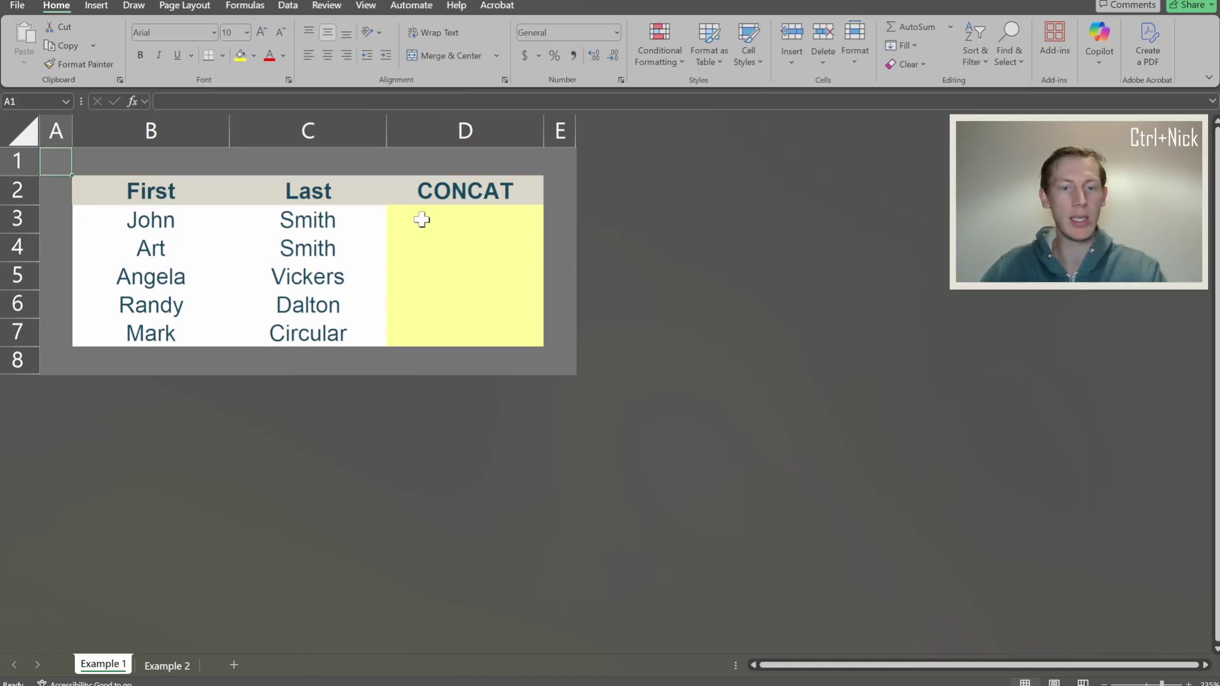
# Step: Enter the formula =CONCAT(B3,C3) in cell D3 to join the first and last name of the first row
pyautogui.click(422, 220)
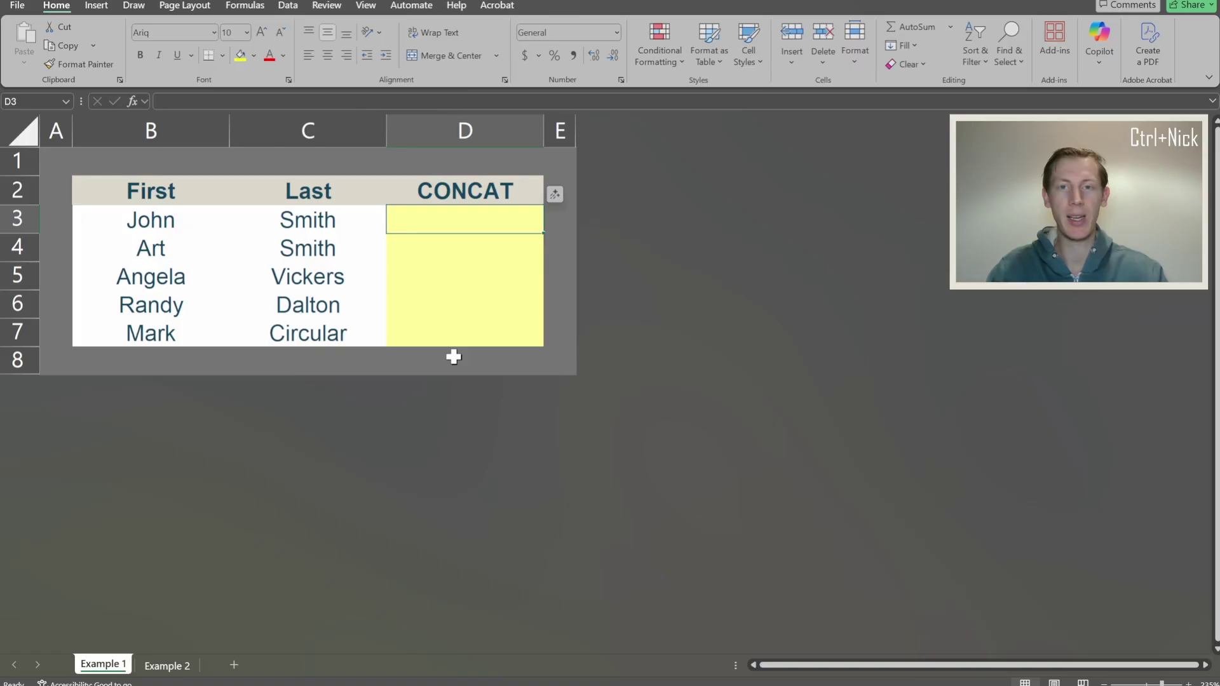
pyautogui.write('=c')
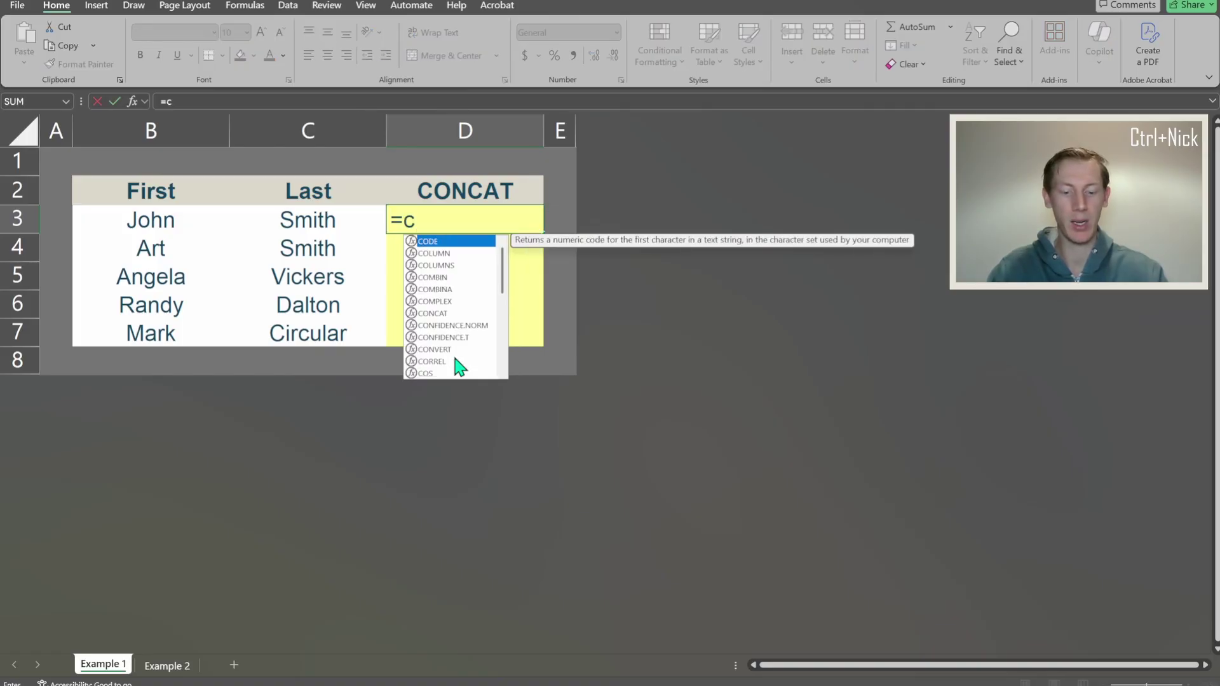
pyautogui.write('oncat(')
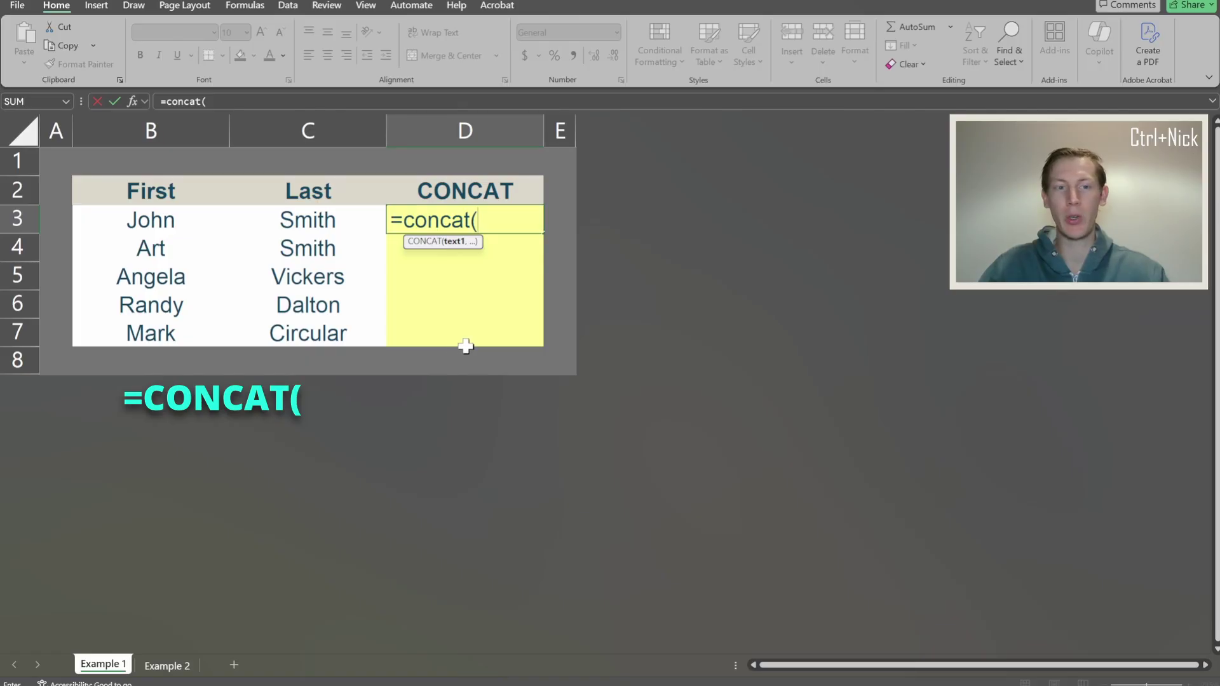
pyautogui.click(147, 218)
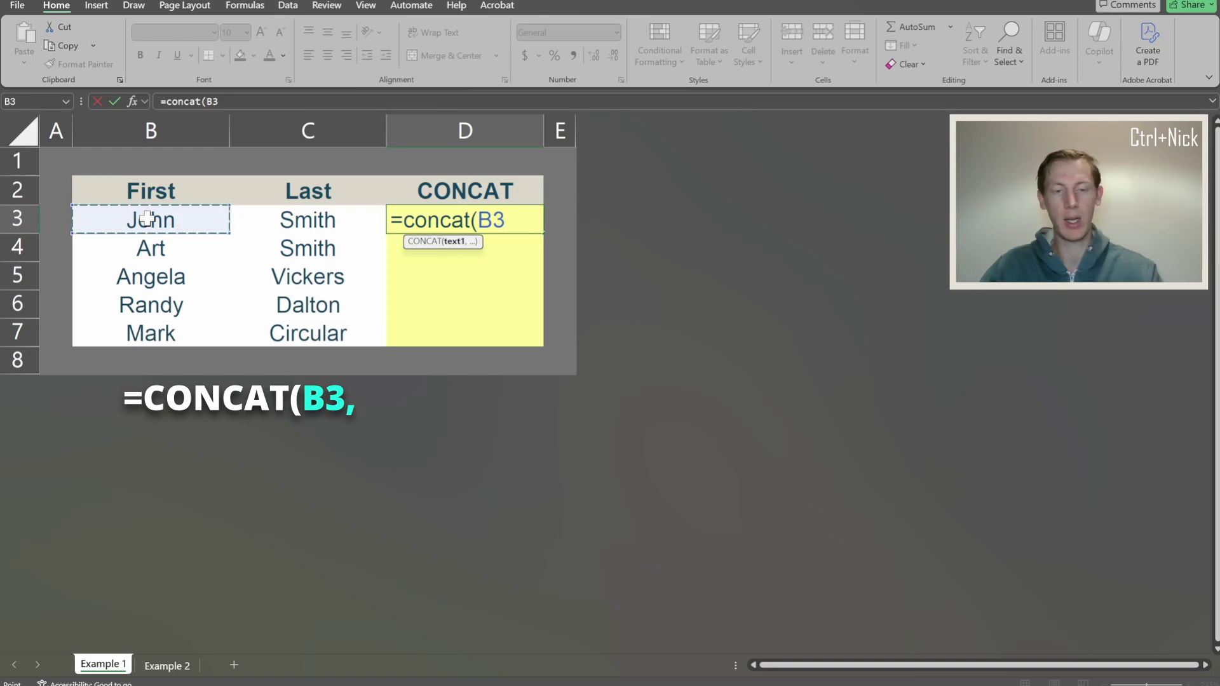
pyautogui.write(',')
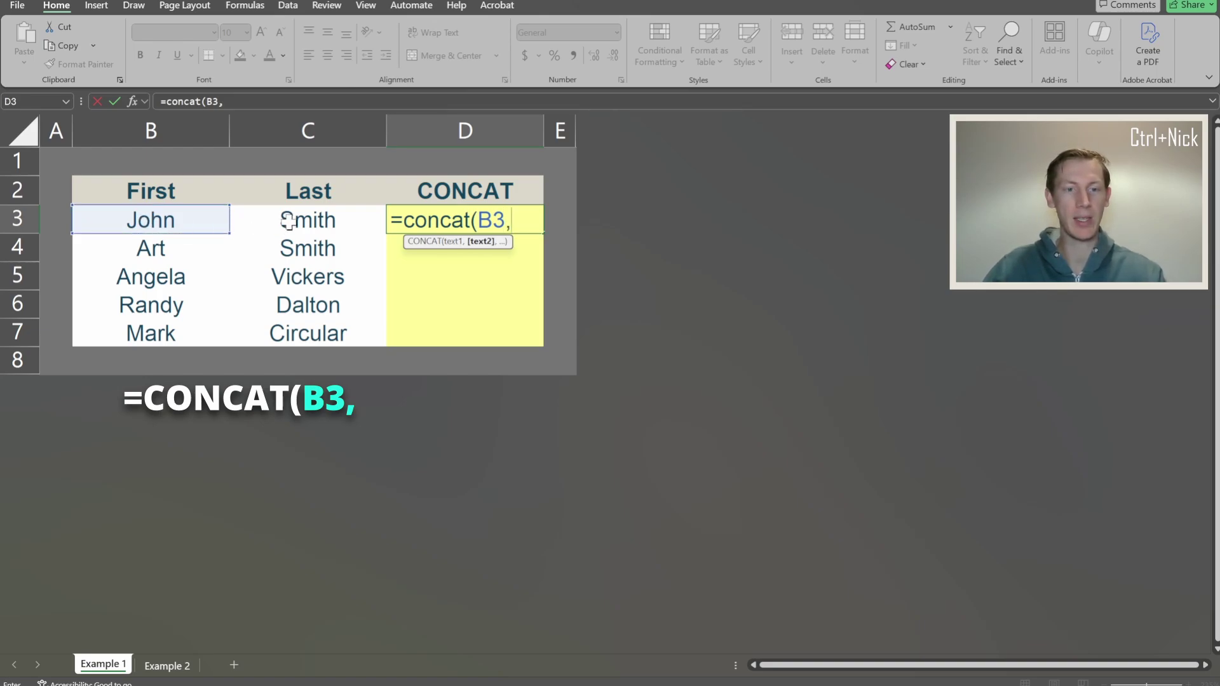
pyautogui.click(288, 221)
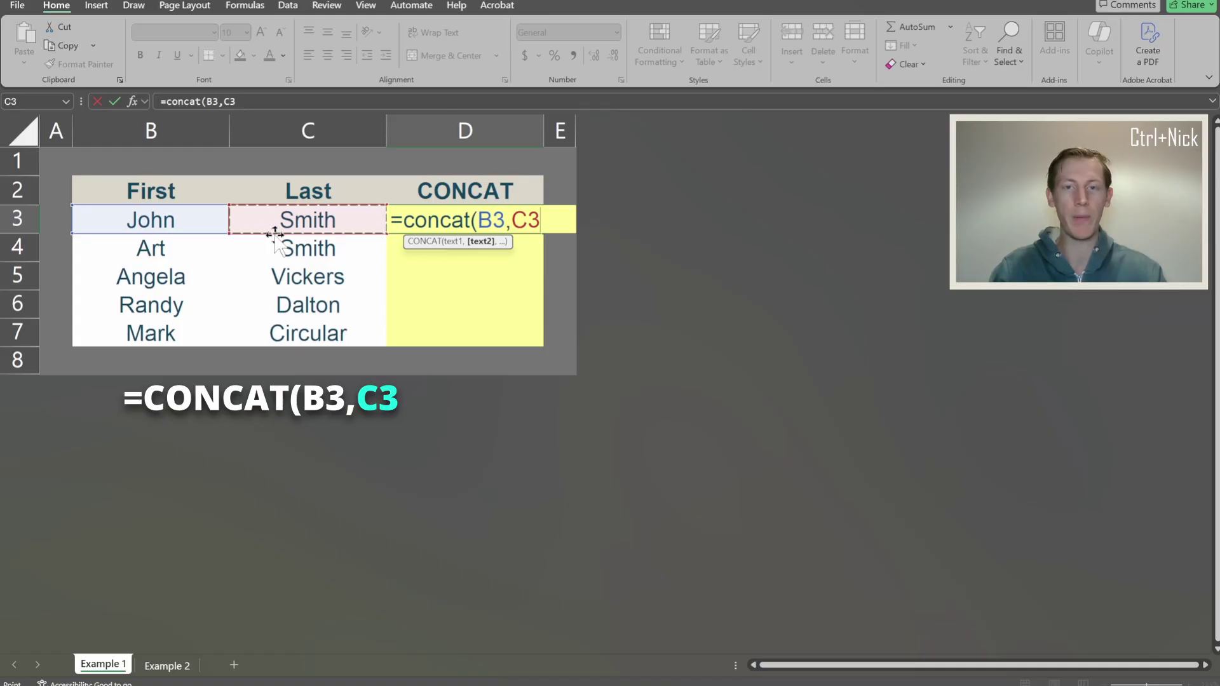
pyautogui.write(')')
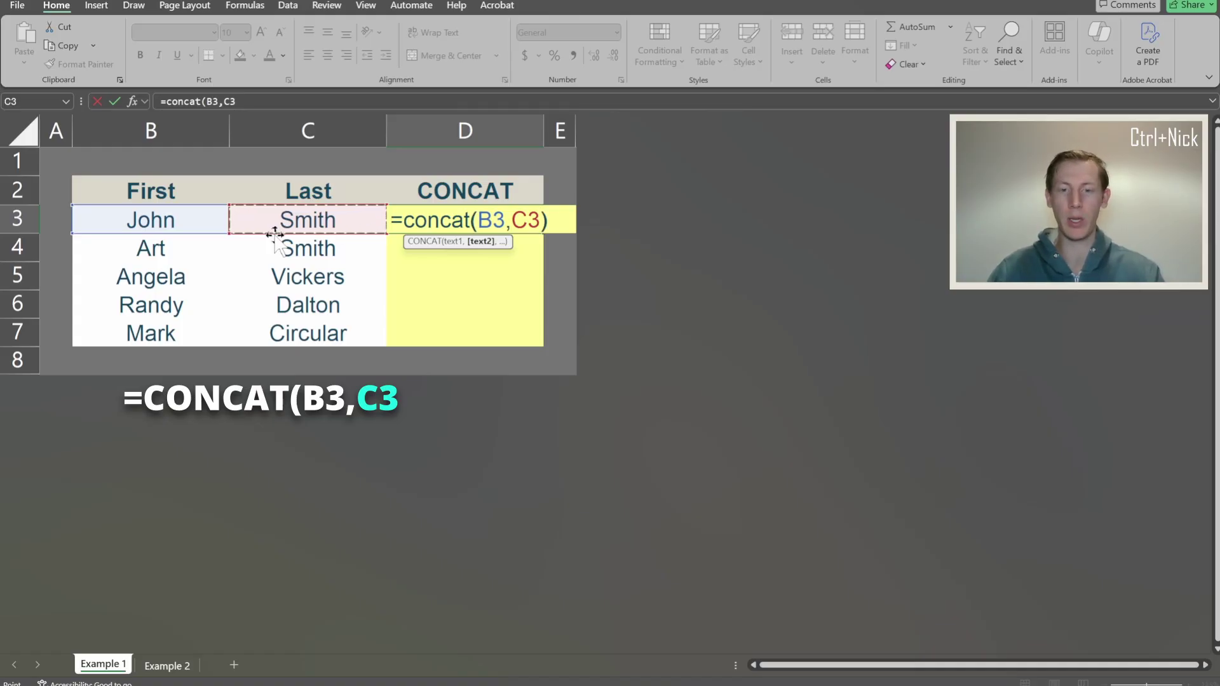
pyautogui.press('Return')
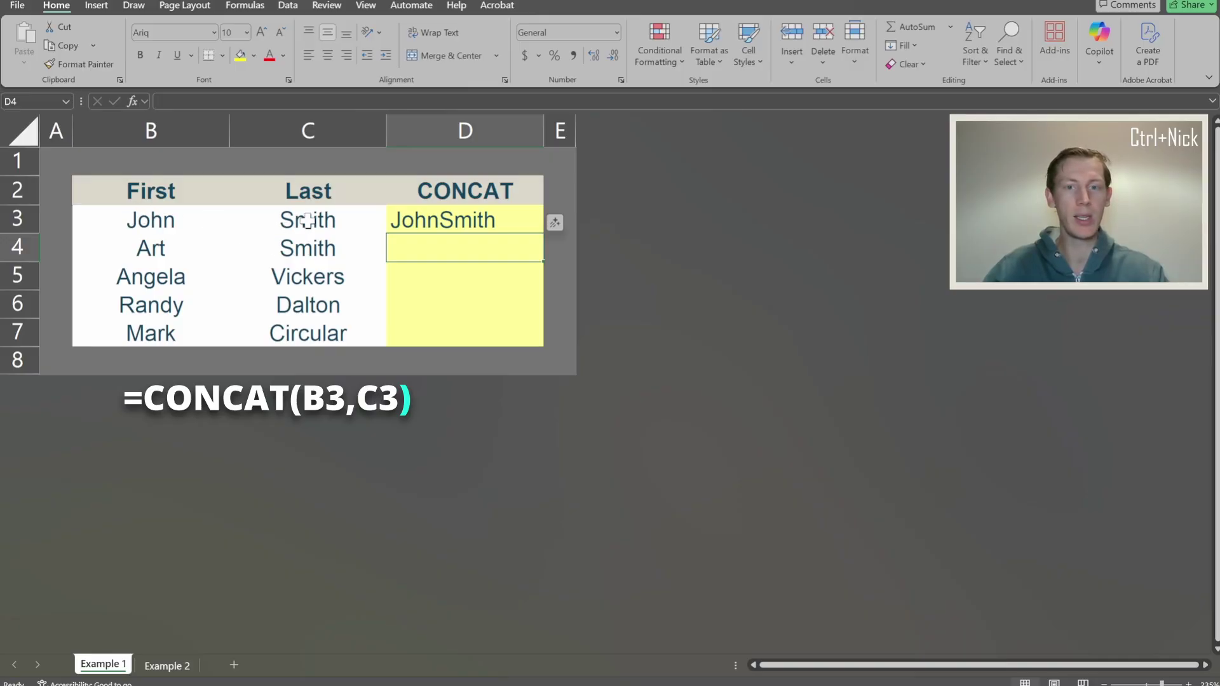
pyautogui.click(469, 219)
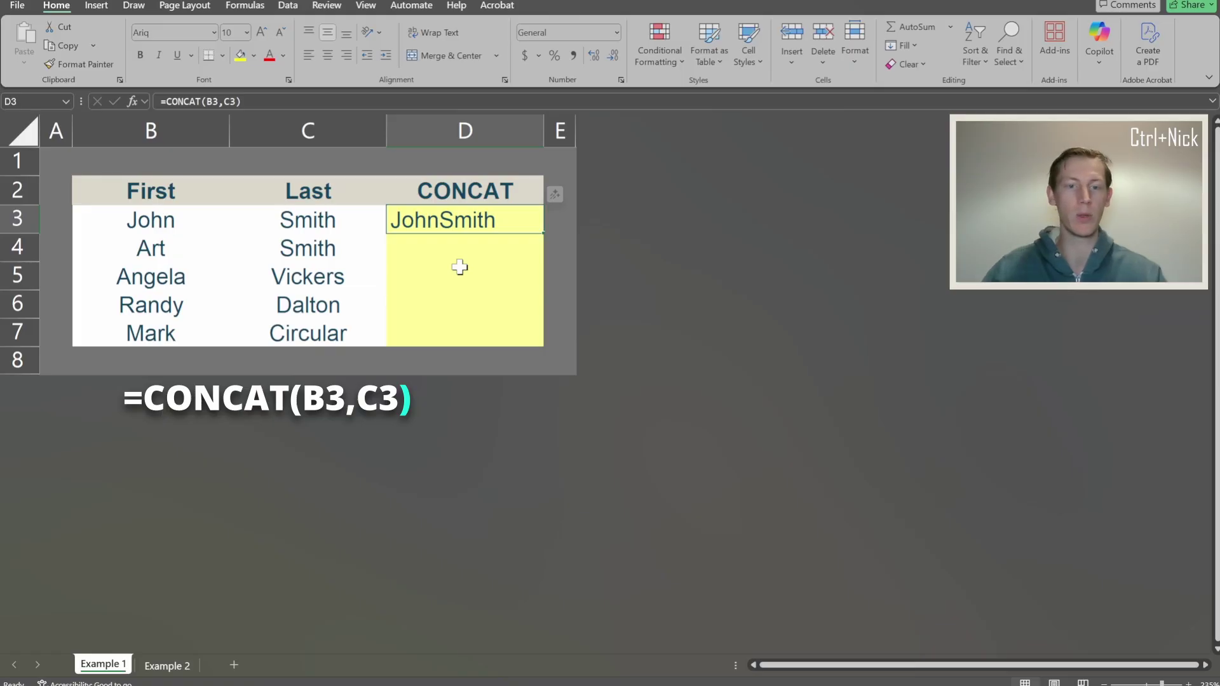
# Step: Enter the formula =CONCAT(B4,C4) in cell D4 to join the second row's first and last name
pyautogui.click(413, 253)
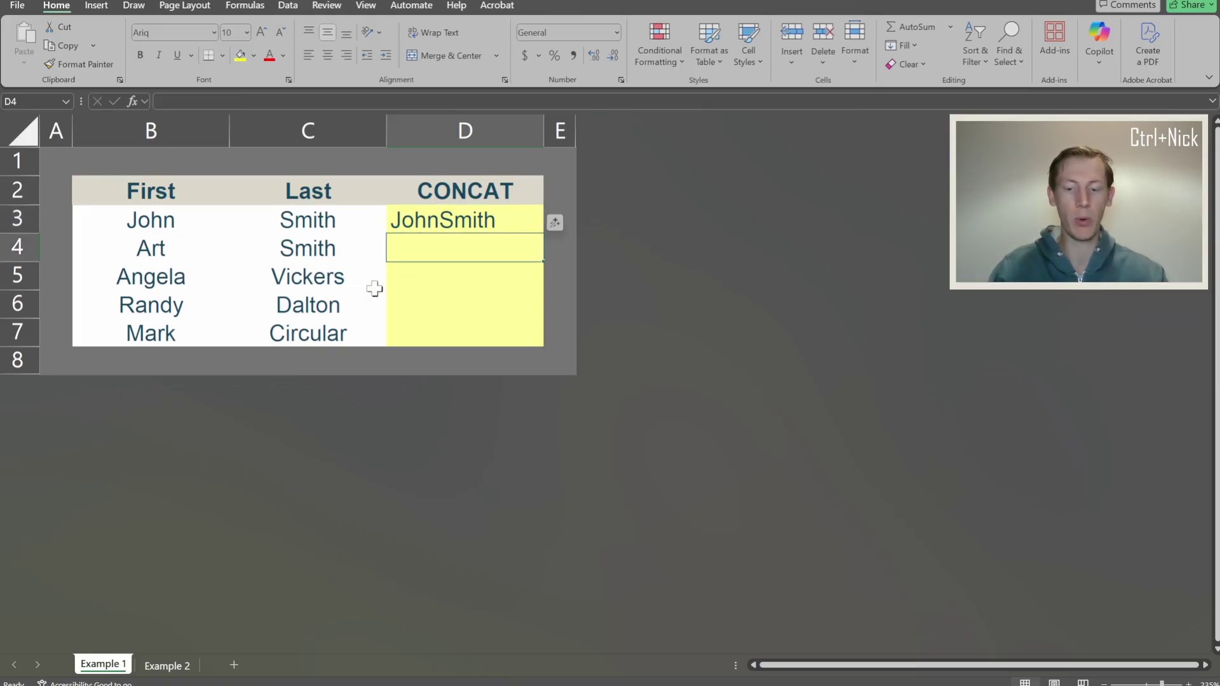
pyautogui.write('=')
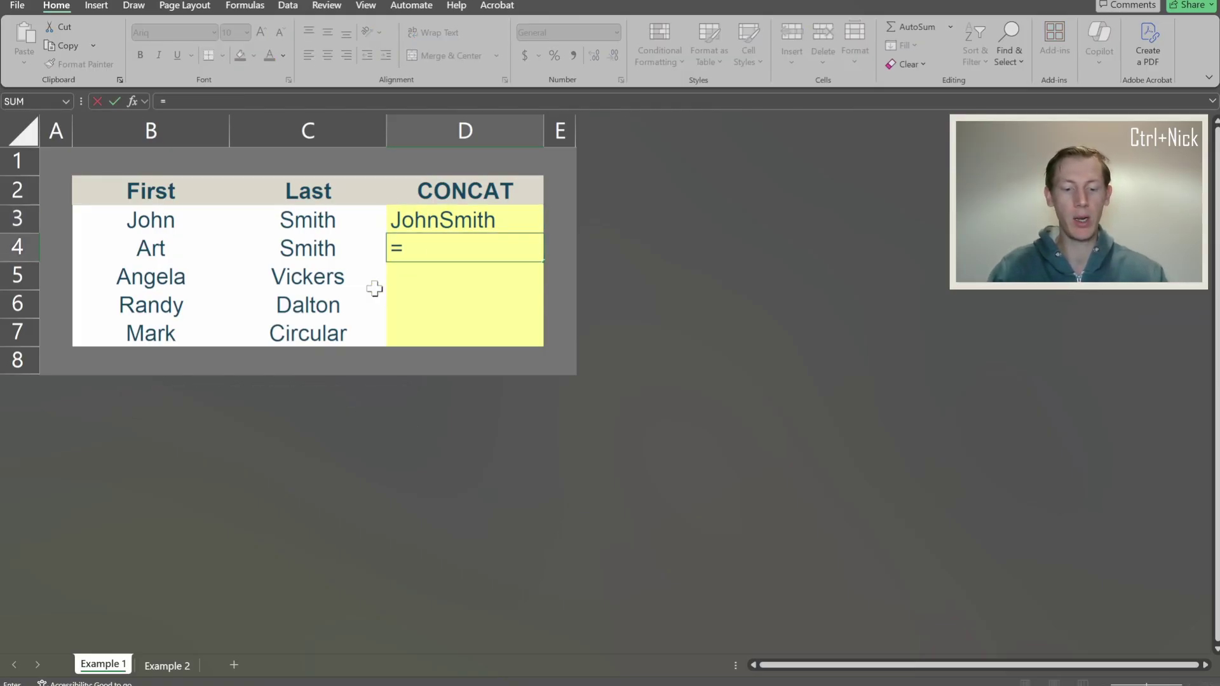
pyautogui.write('concat(')
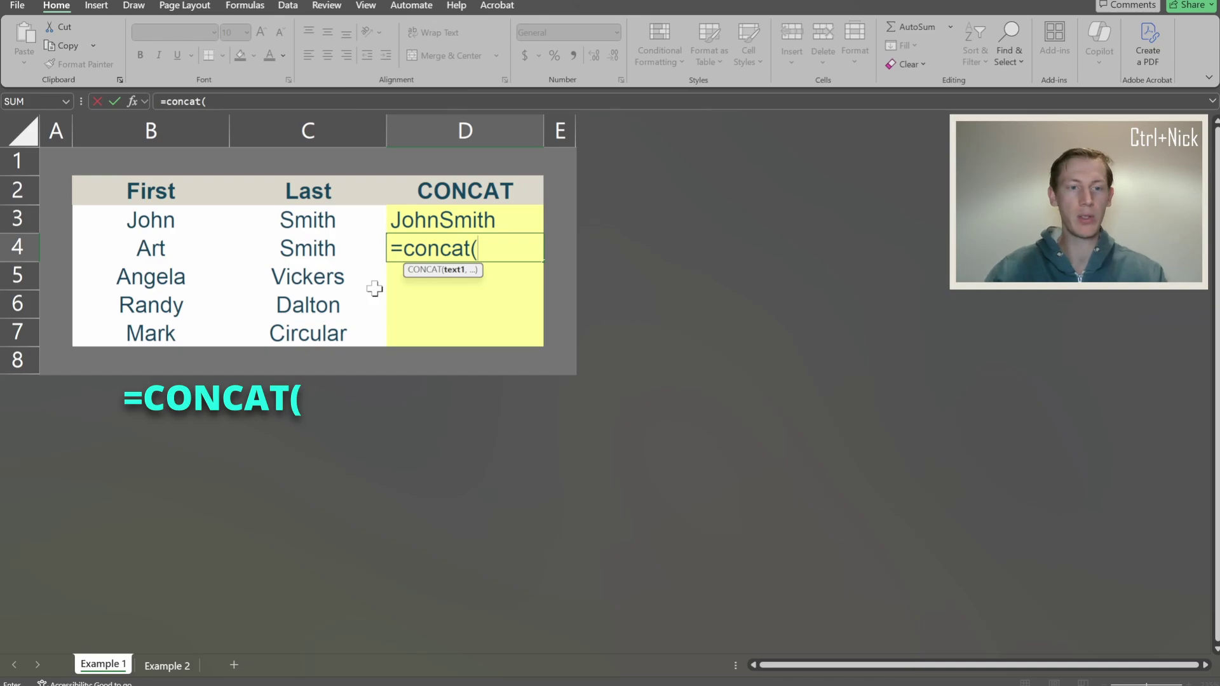
pyautogui.click(160, 254)
pyautogui.write(',')
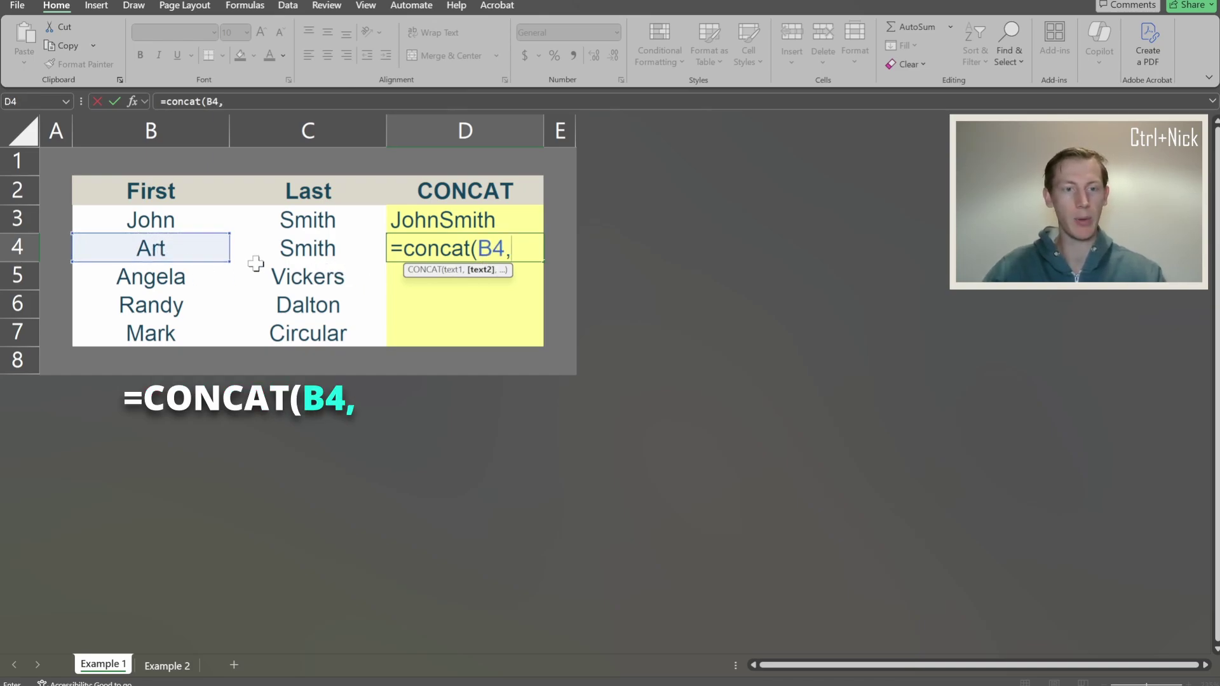
pyautogui.click(254, 253)
pyautogui.write(')')
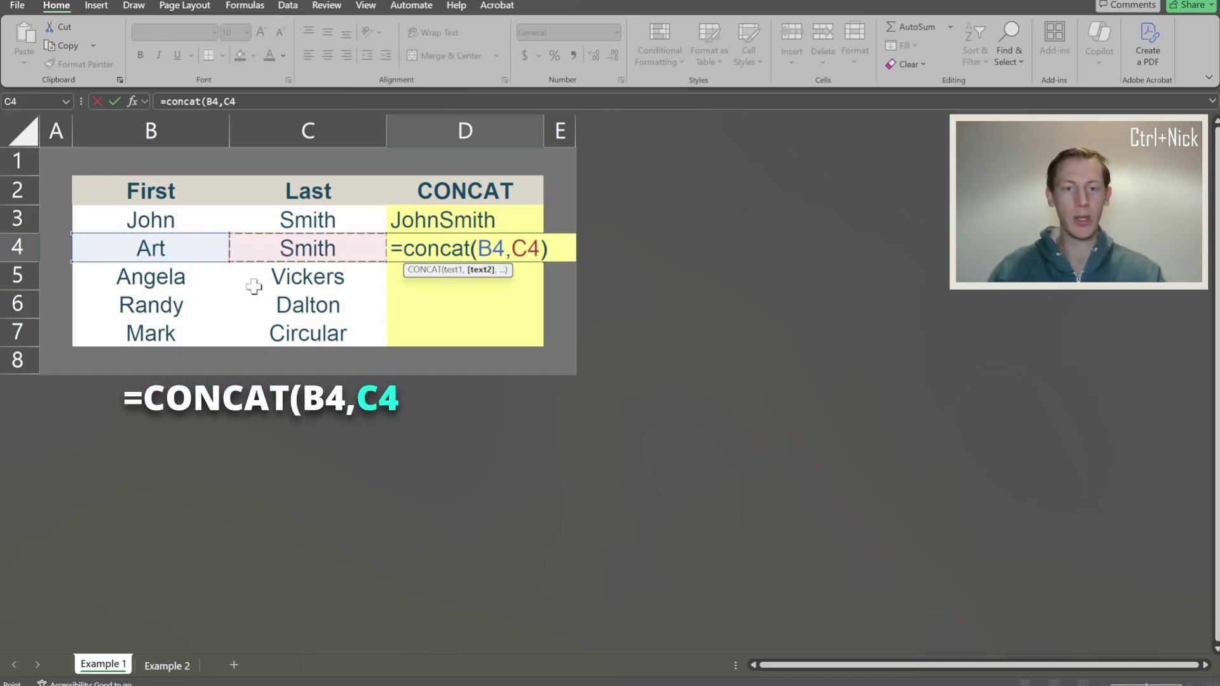
pyautogui.press('Return')
# Step: Fill the CONCAT formula from D4 down through D7
pyautogui.press('Up')
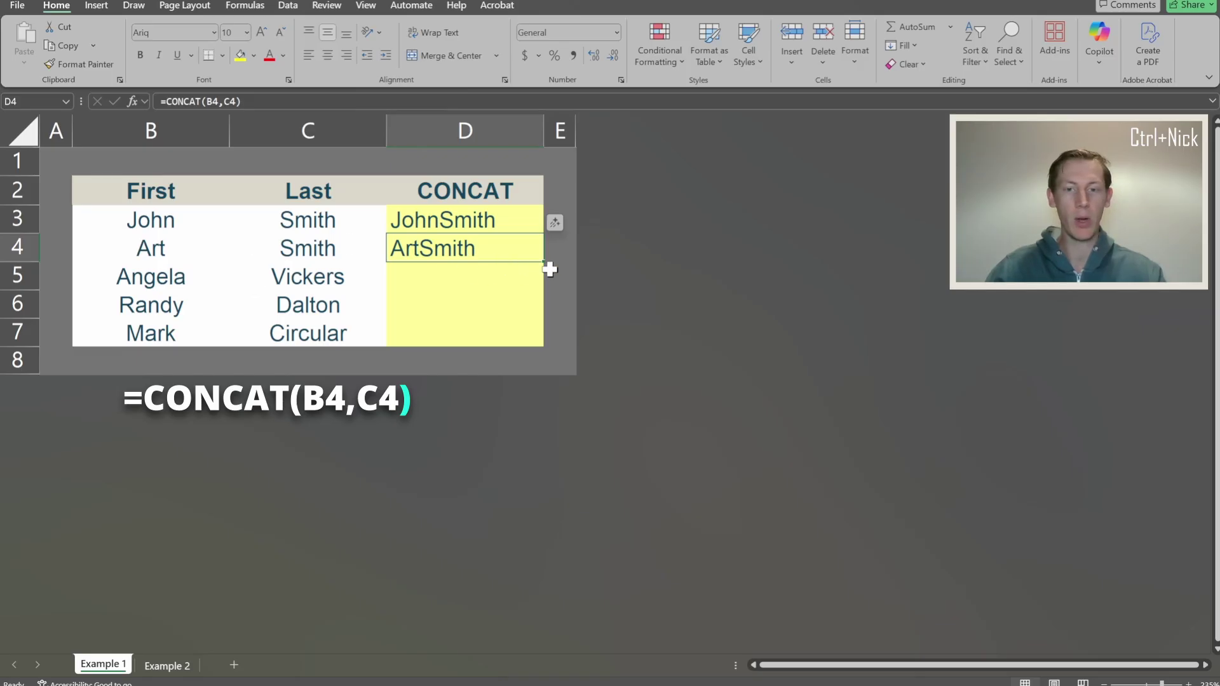
pyautogui.moveTo(544, 261); pyautogui.dragTo(537, 339)
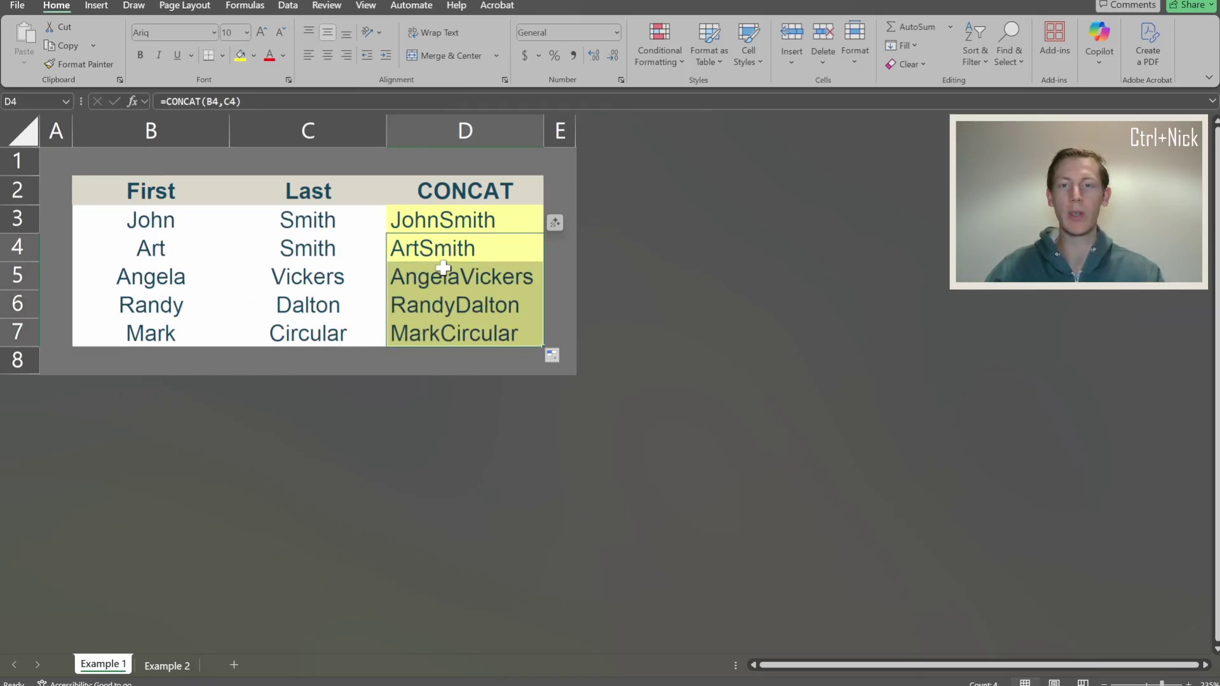
pyautogui.click(427, 325)
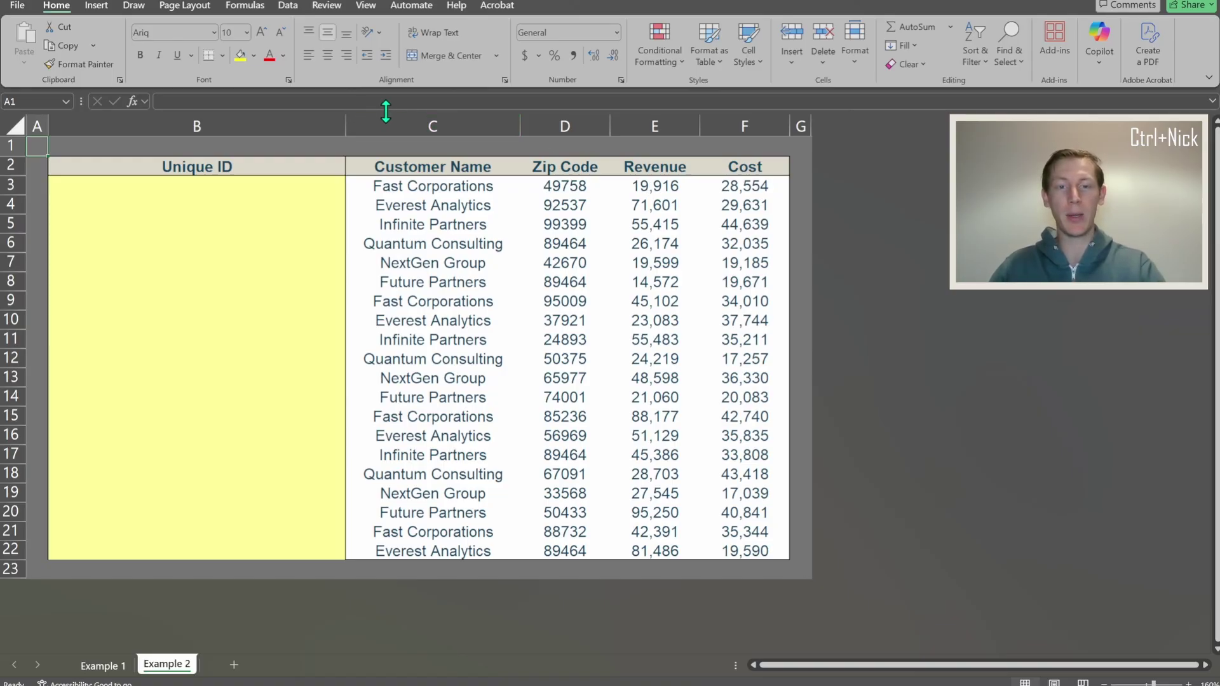
pyautogui.click(429, 116)
pyautogui.click(551, 121)
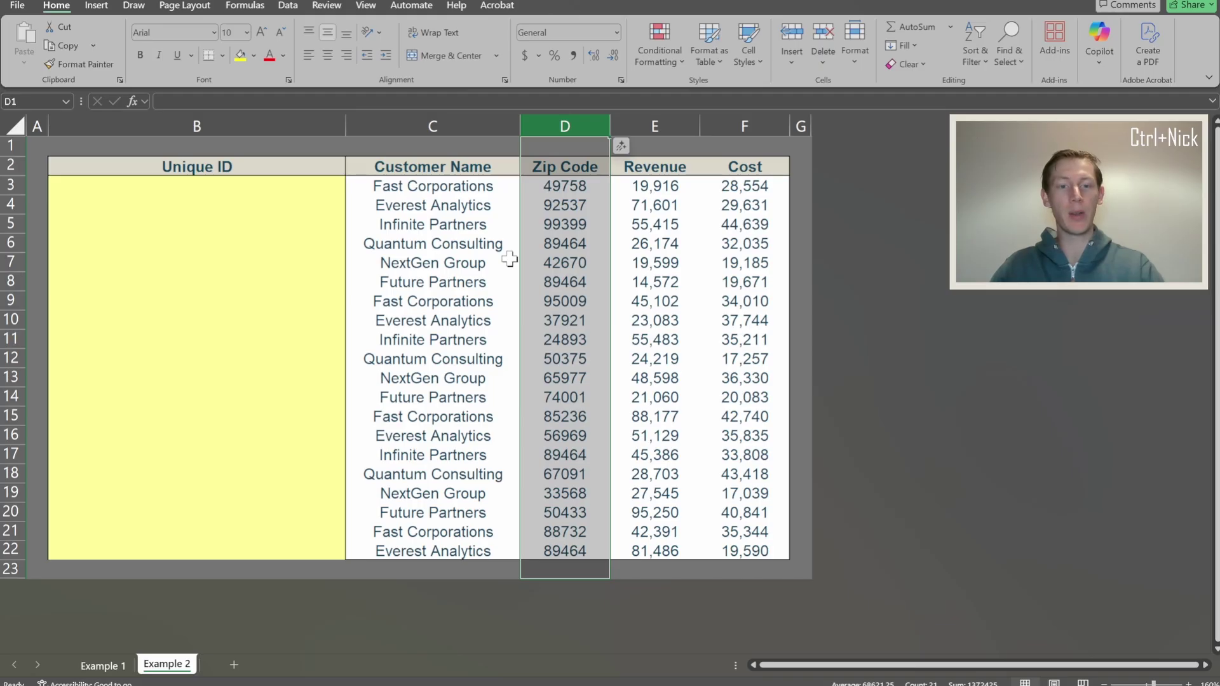
pyautogui.click(409, 126)
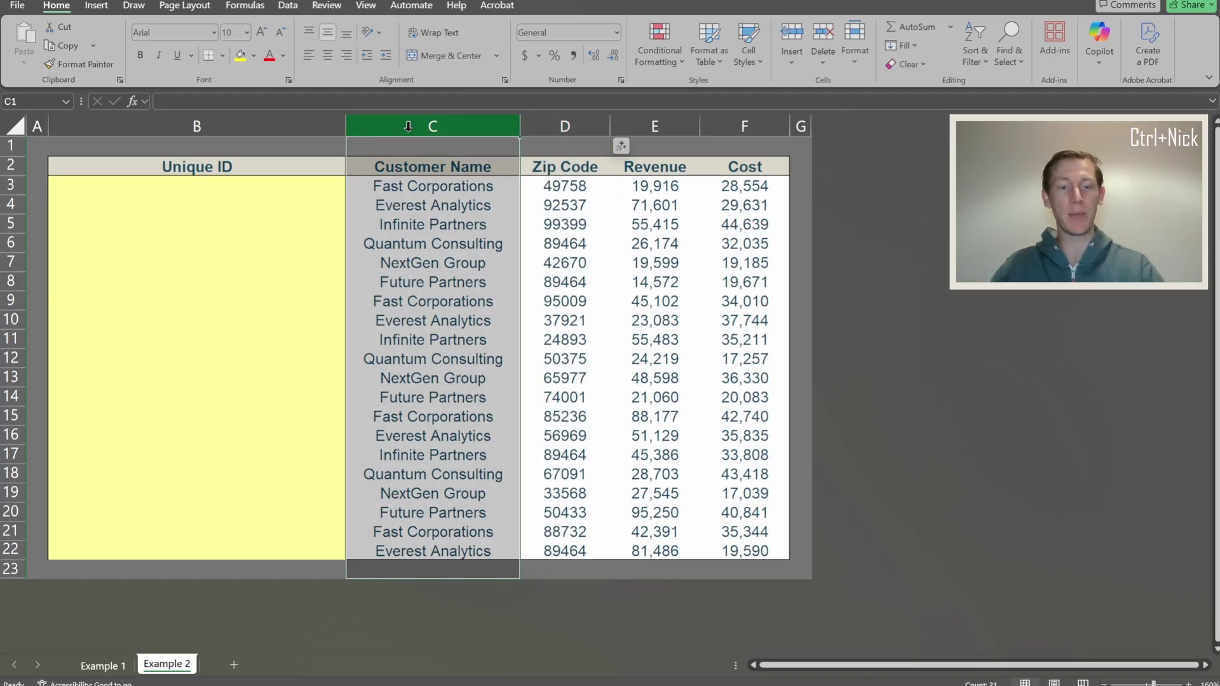
pyautogui.moveTo(419, 244); pyautogui.dragTo(414, 397)
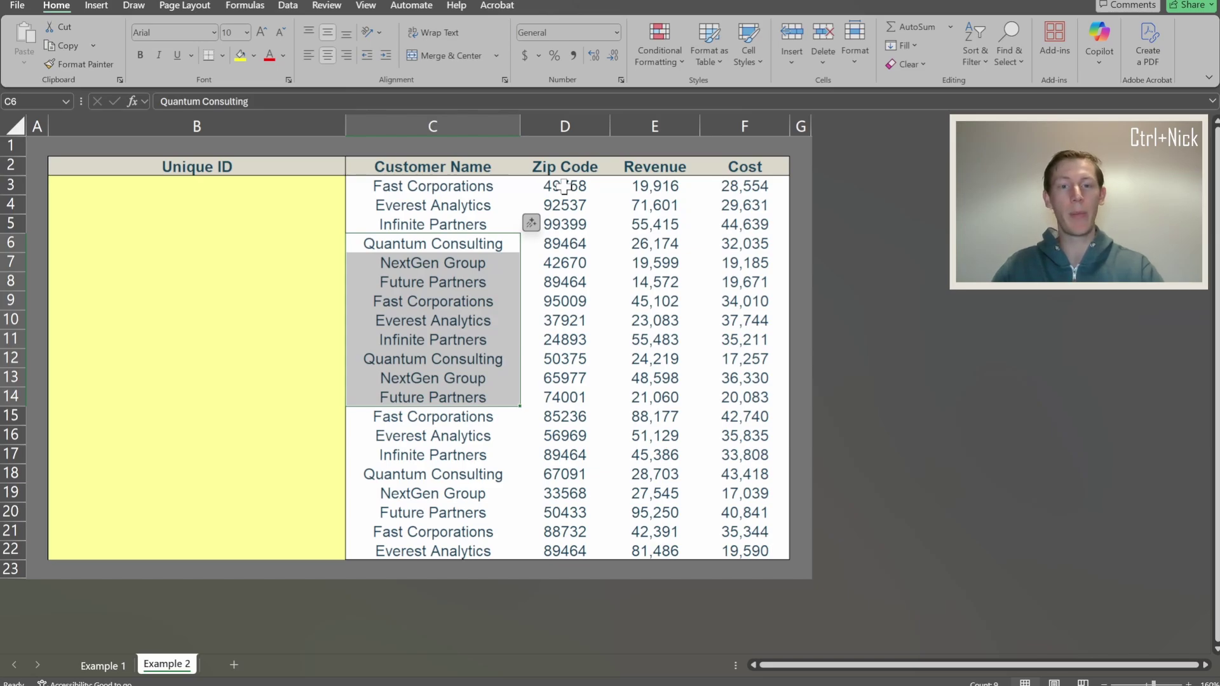
# Step: Highlight duplicate zip codes in D3:D22 with a conditional formatting rule using Light Red Fill with Dark Red Text
pyautogui.moveTo(564, 186); pyautogui.dragTo(537, 545)
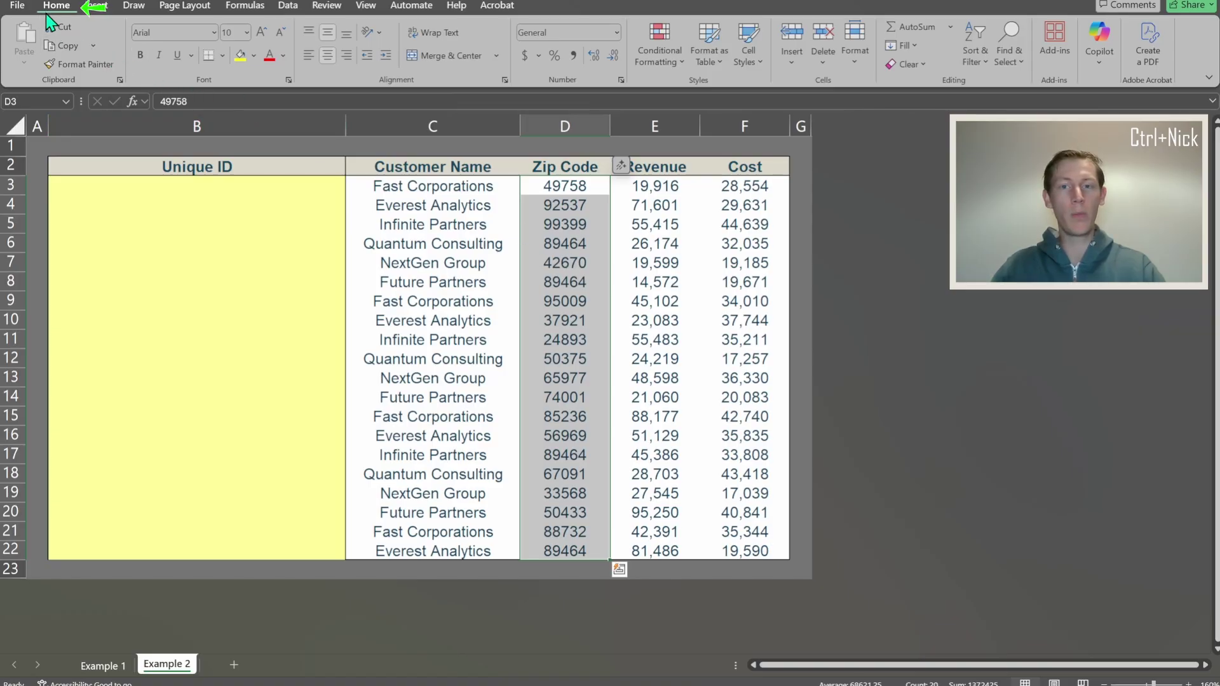
pyautogui.click(665, 63)
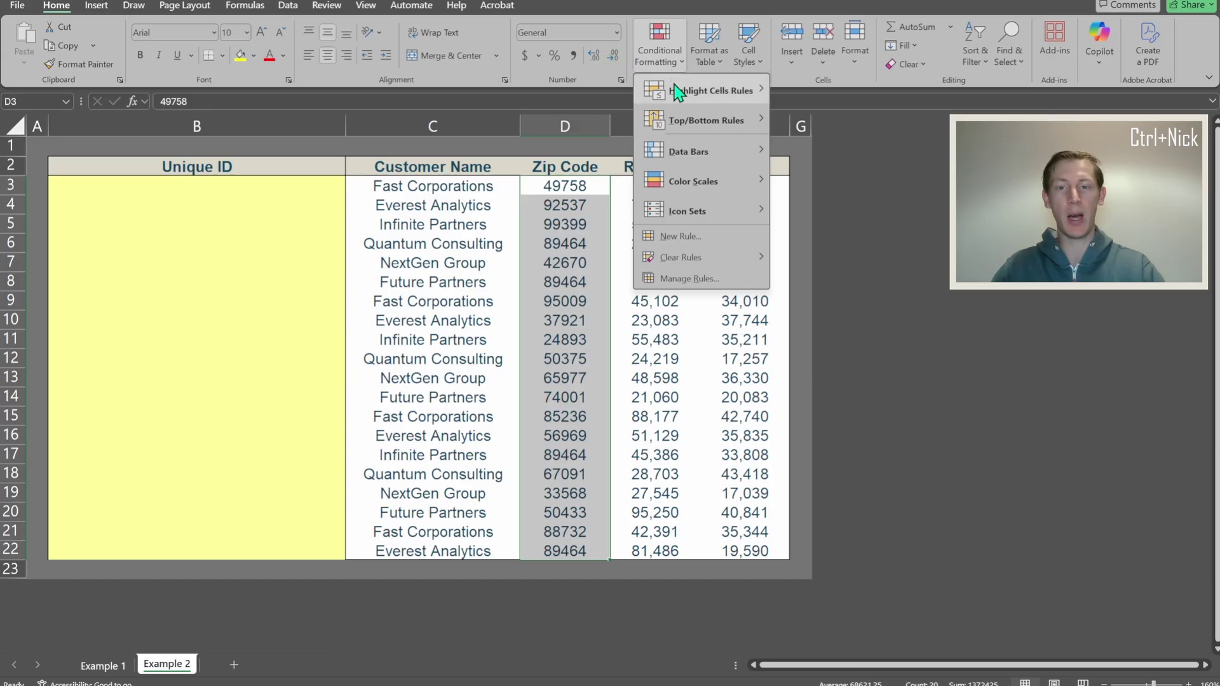
pyautogui.moveTo(682, 98)
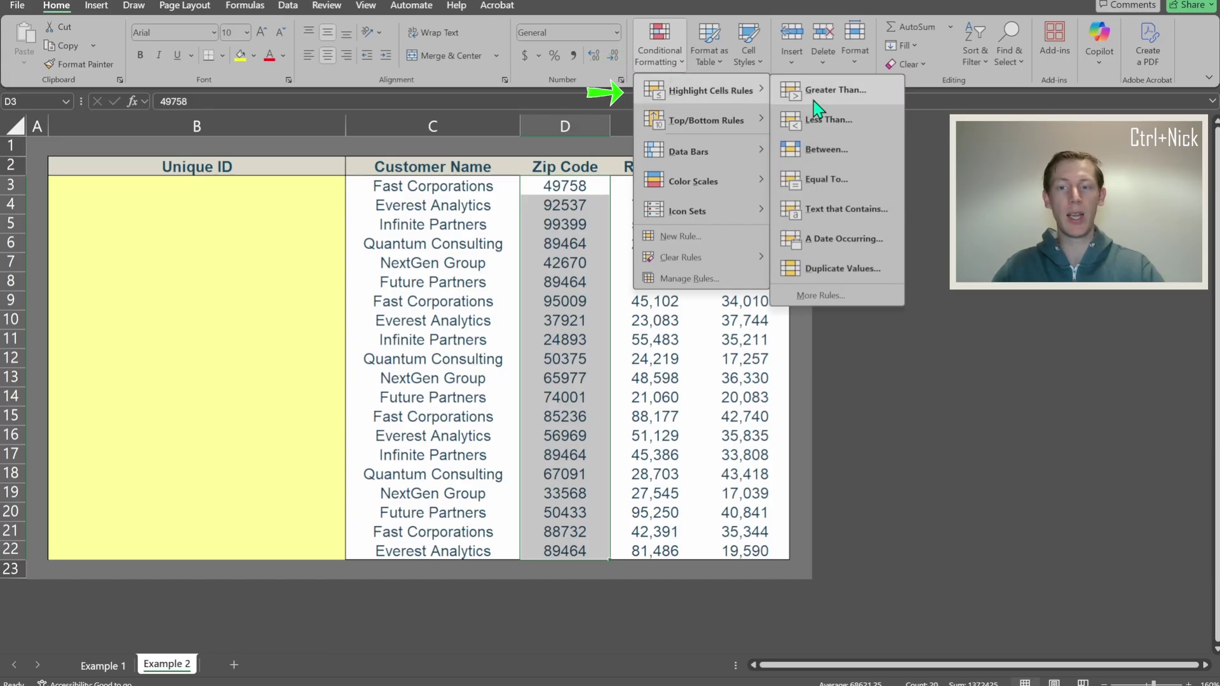
pyautogui.click(830, 270)
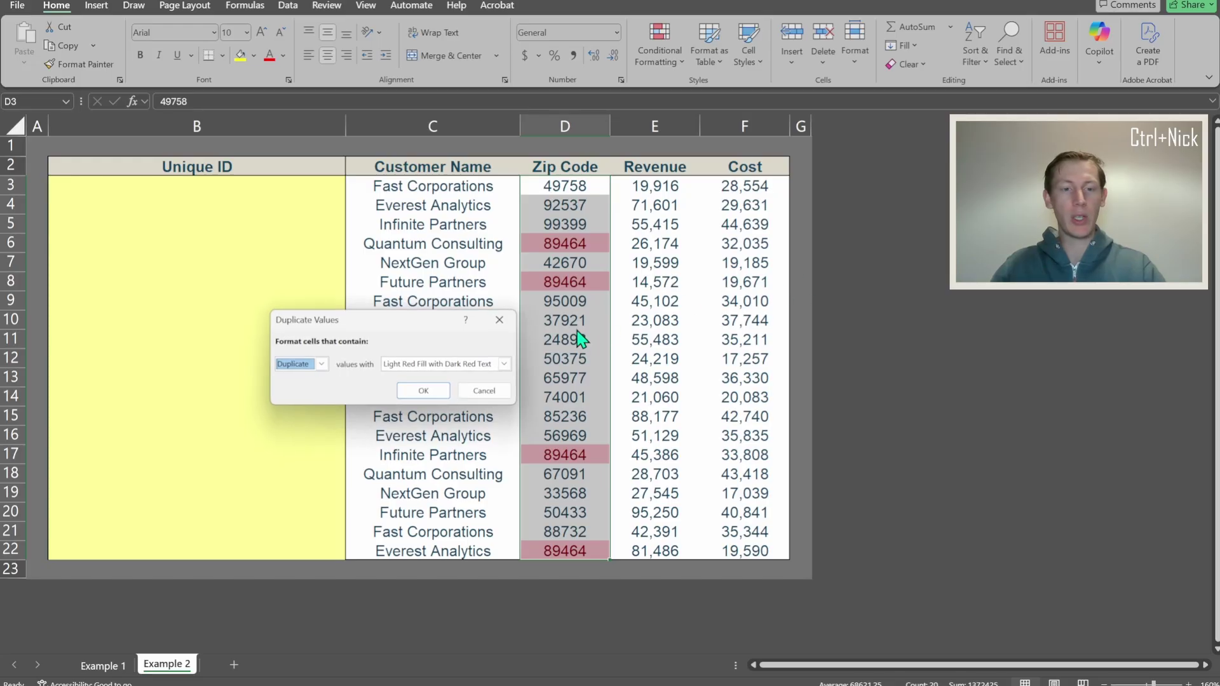
pyautogui.moveTo(424, 321); pyautogui.dragTo(239, 375)
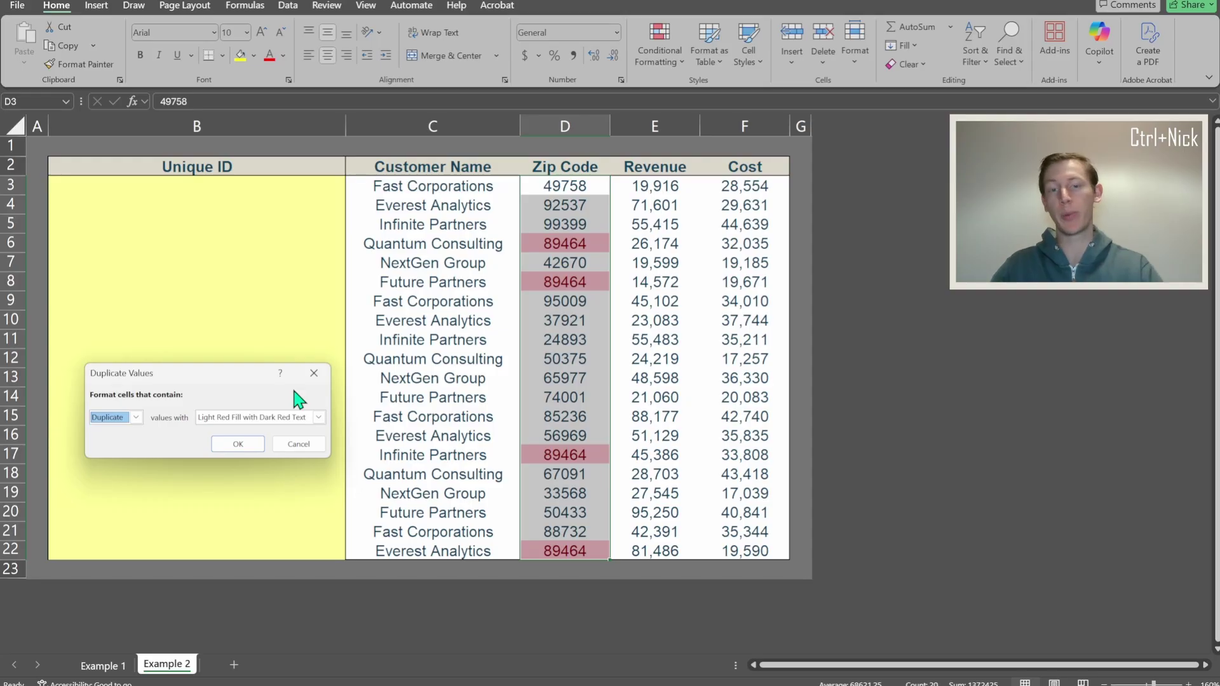
pyautogui.press('Return')
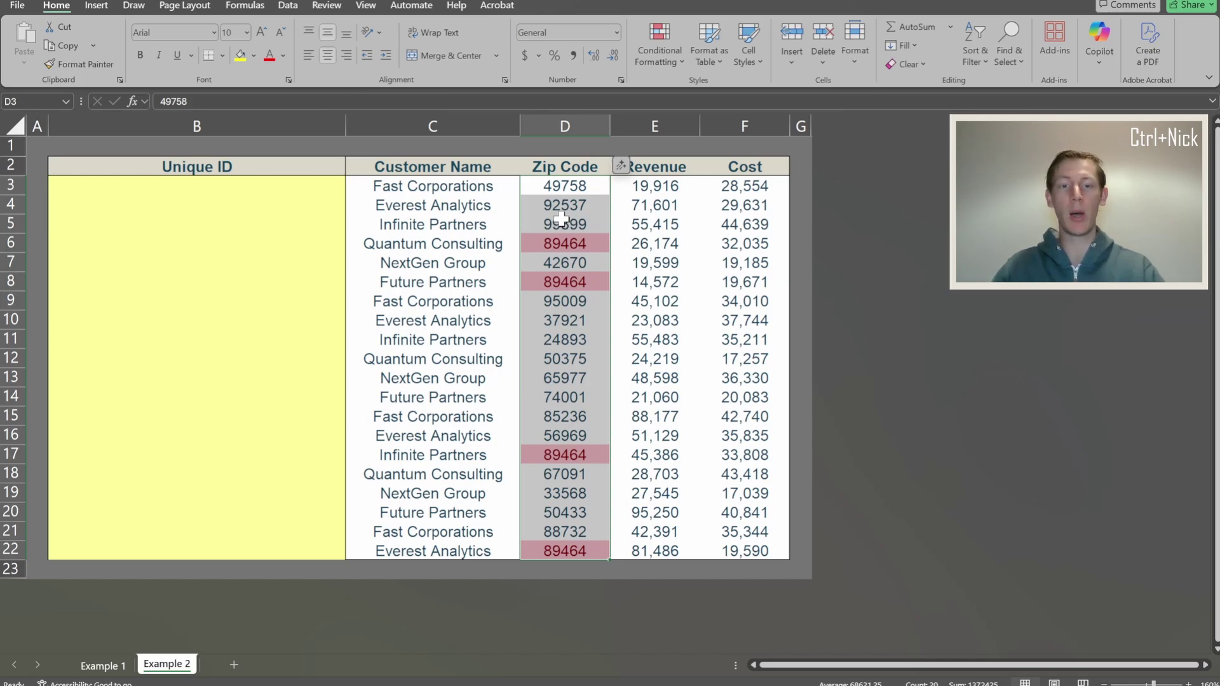
pyautogui.click(332, 243)
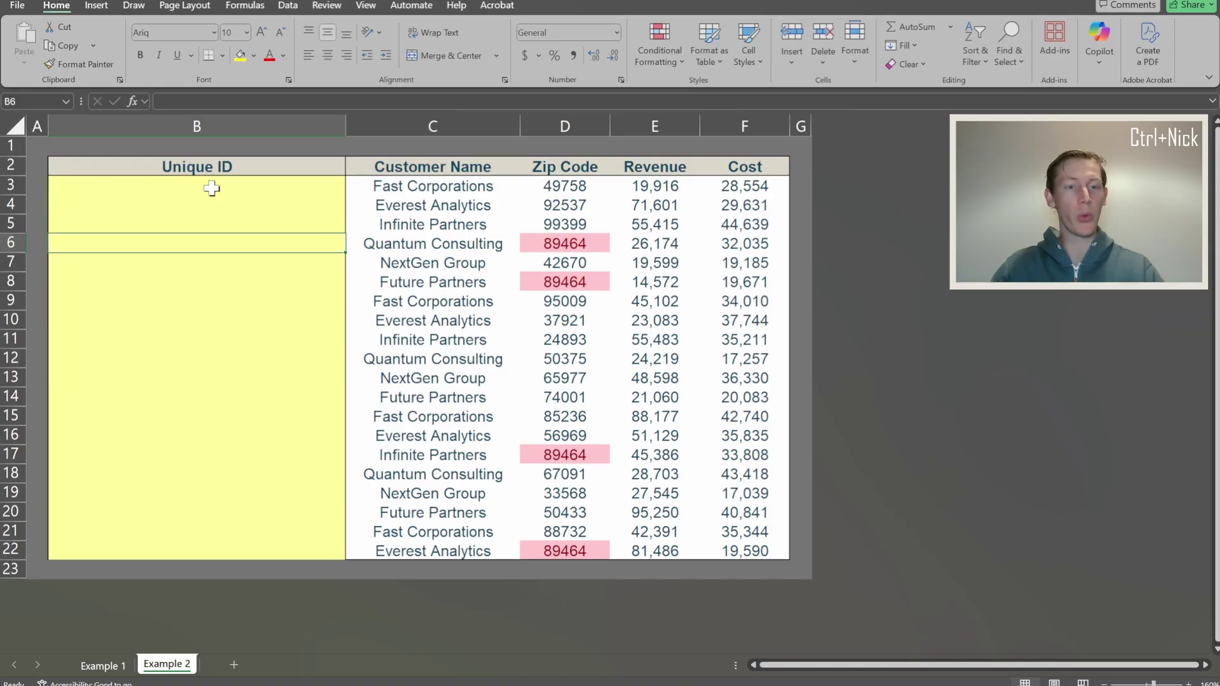
# Step: Enter the formula =CONCAT(C3,D3) in cell B3 to build a unique ID from customer name and zip code
pyautogui.click(211, 188)
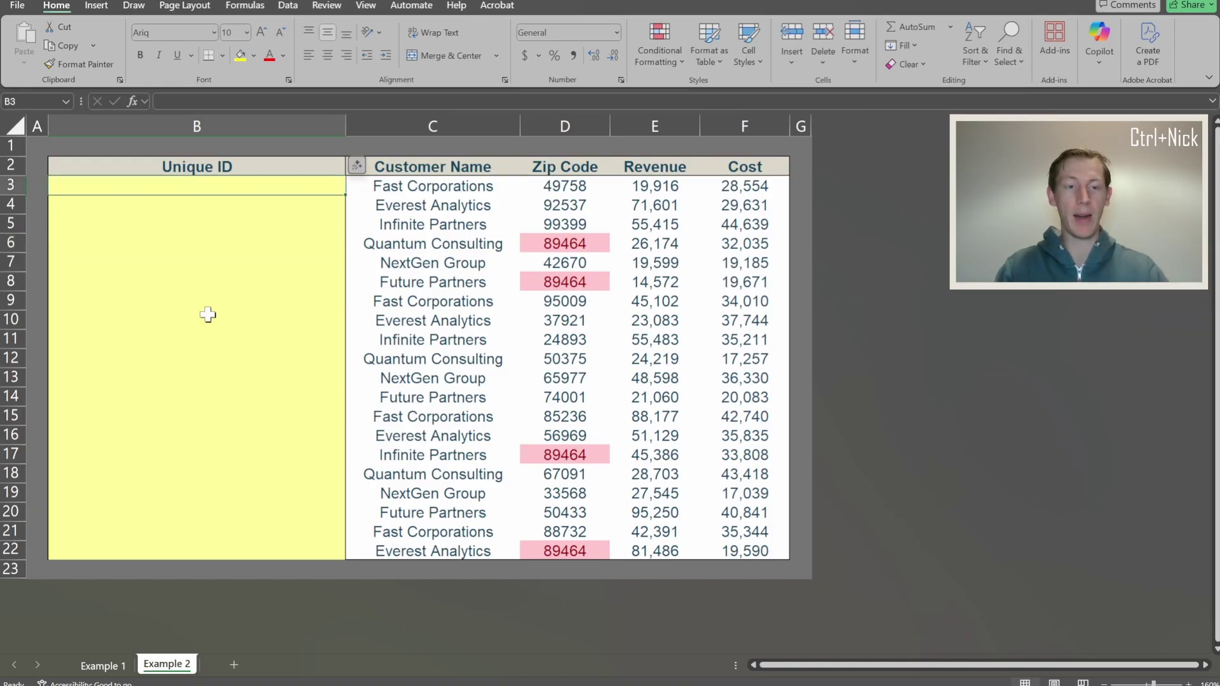
pyautogui.write('=concat(')
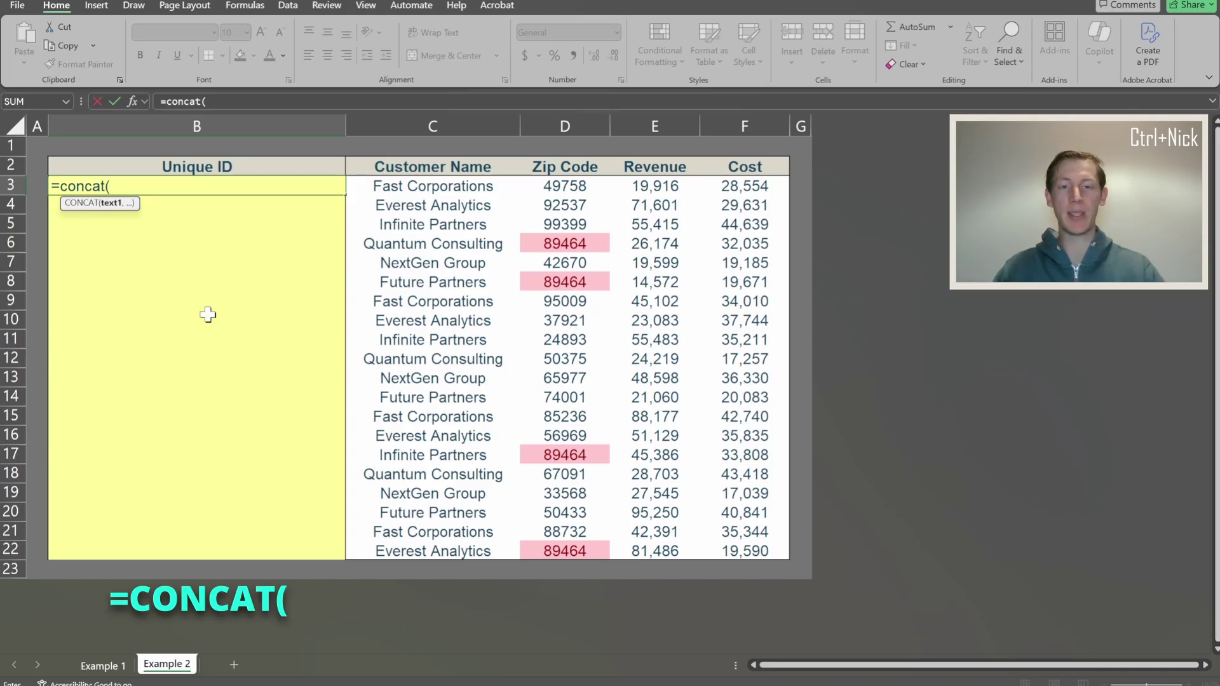
pyautogui.click(406, 186)
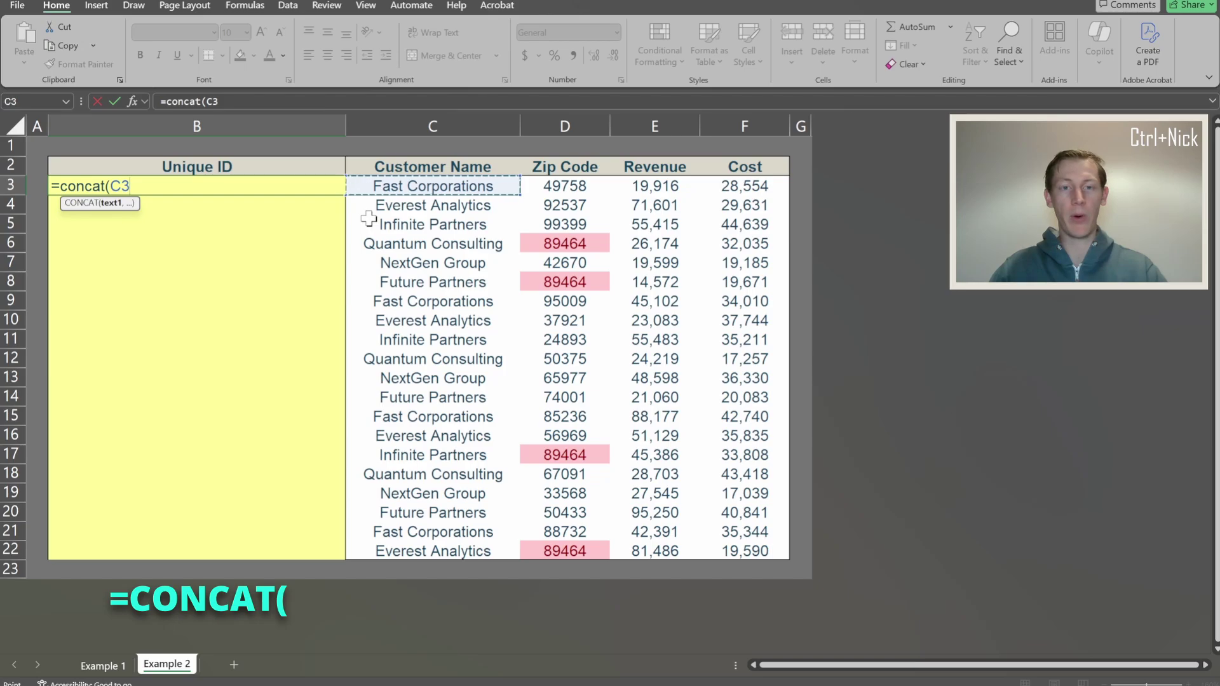
pyautogui.write(',')
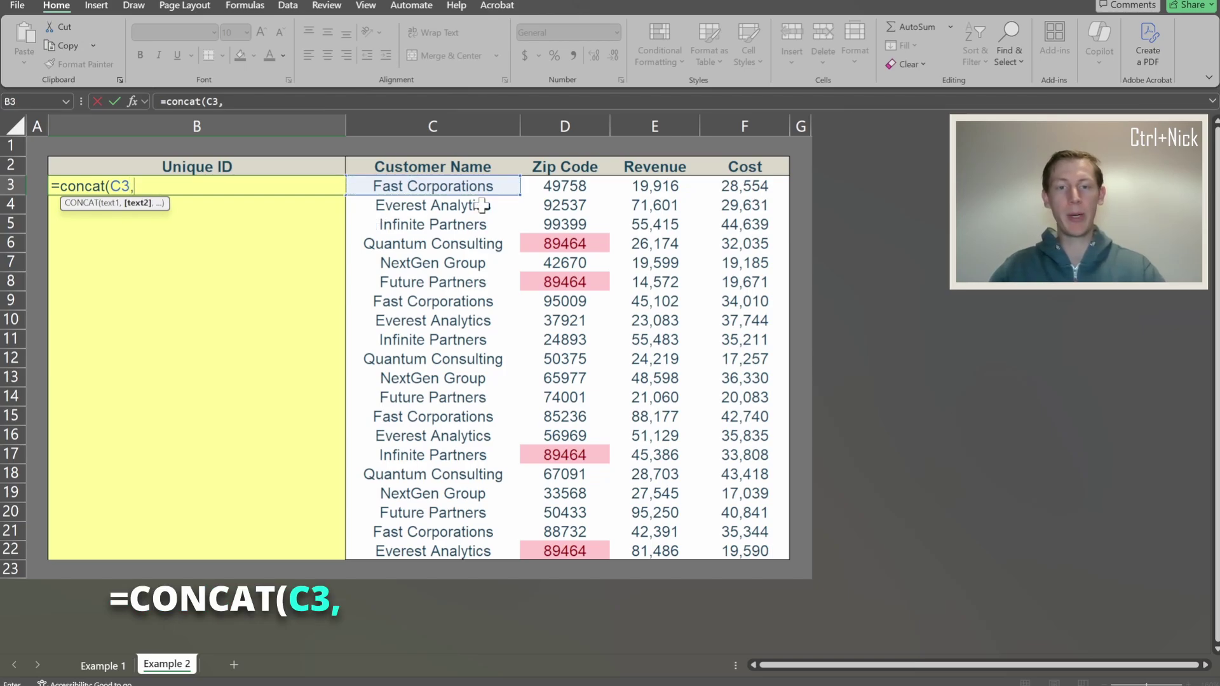
pyautogui.click(556, 187)
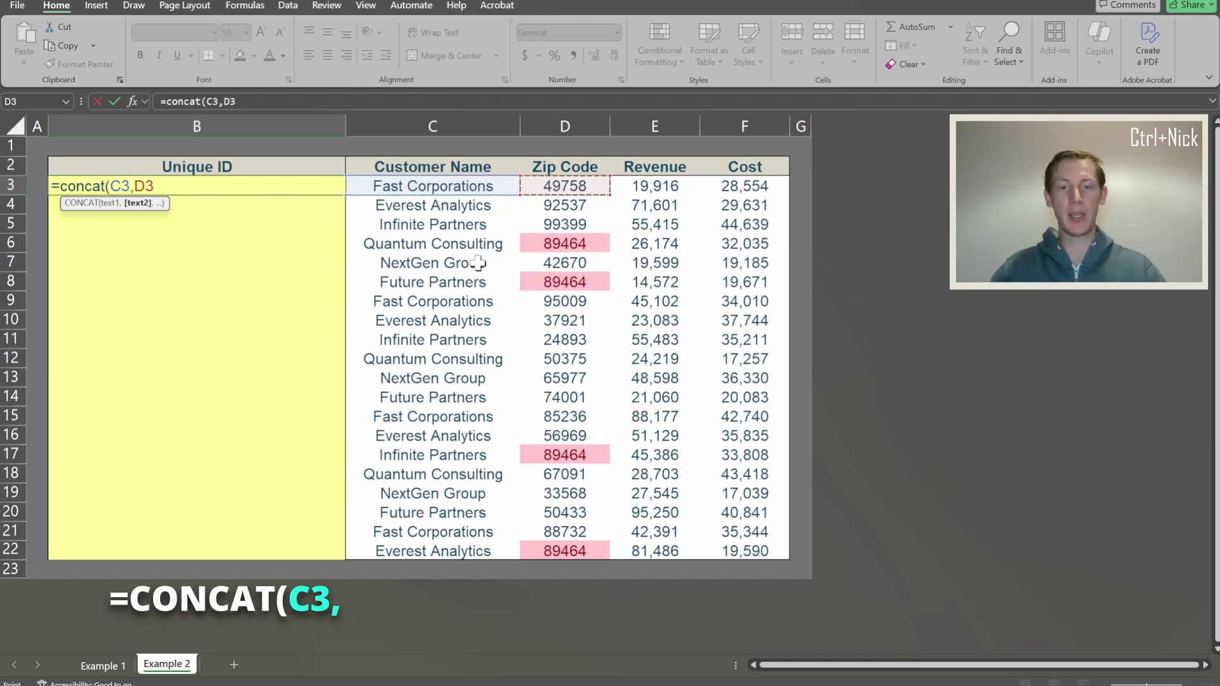
pyautogui.write(')')
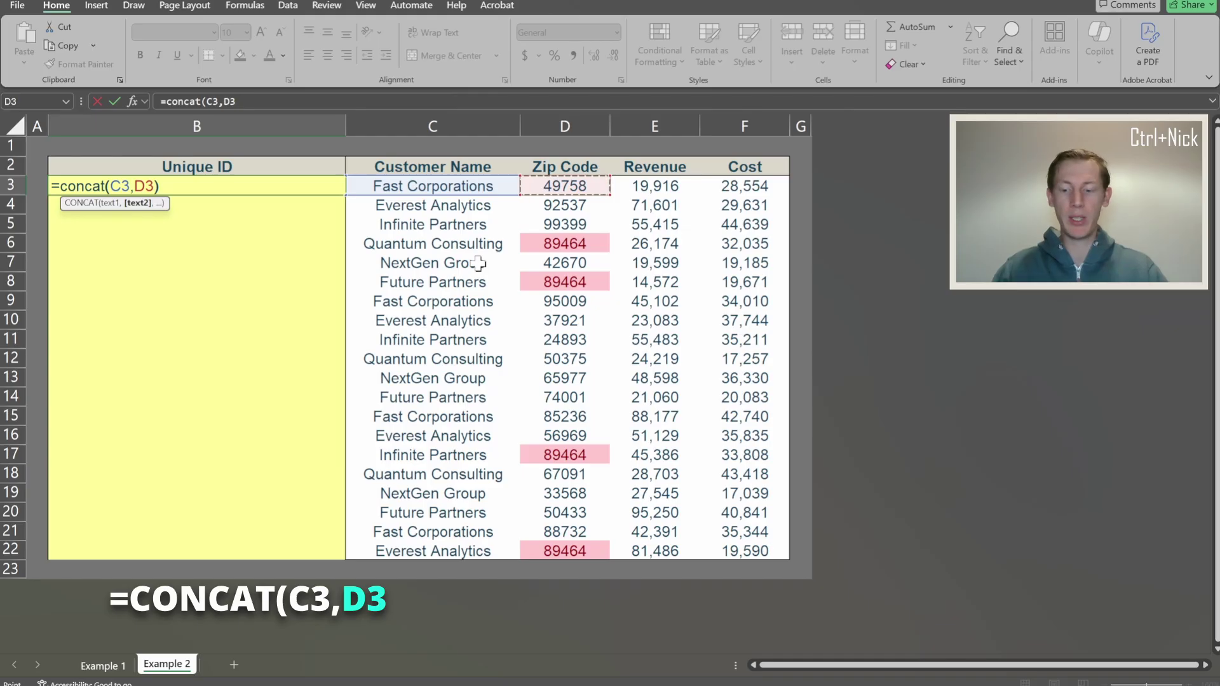
pyautogui.hotkey('ctrl', 'Return')
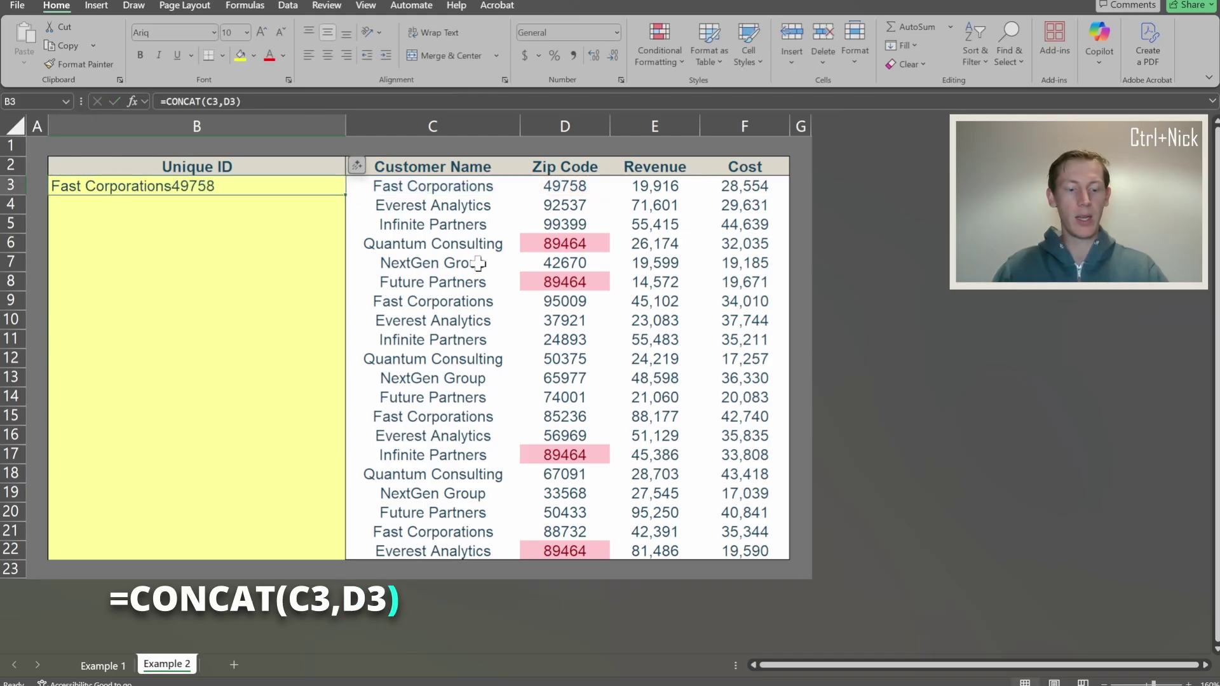
# Step: Copy the CONCAT formula from B3 into B4:B22 to build a unique ID for every customer row
pyautogui.hotkey('ctrl', 'c')
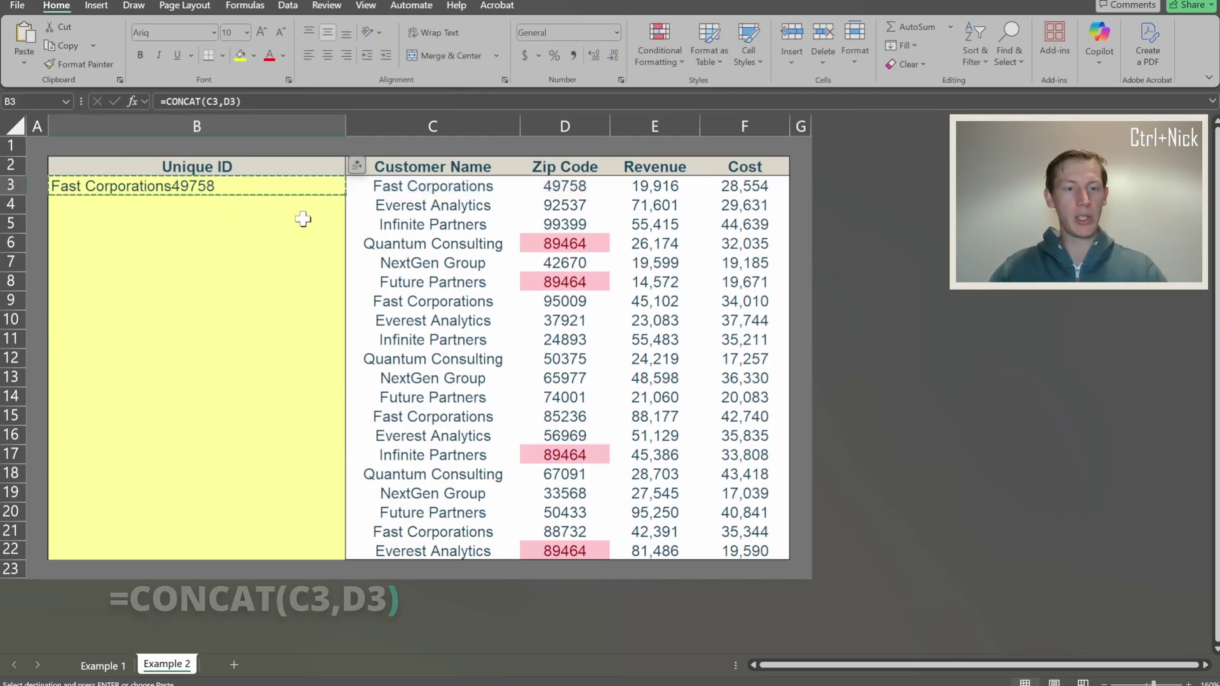
pyautogui.moveTo(305, 206); pyautogui.dragTo(267, 547)
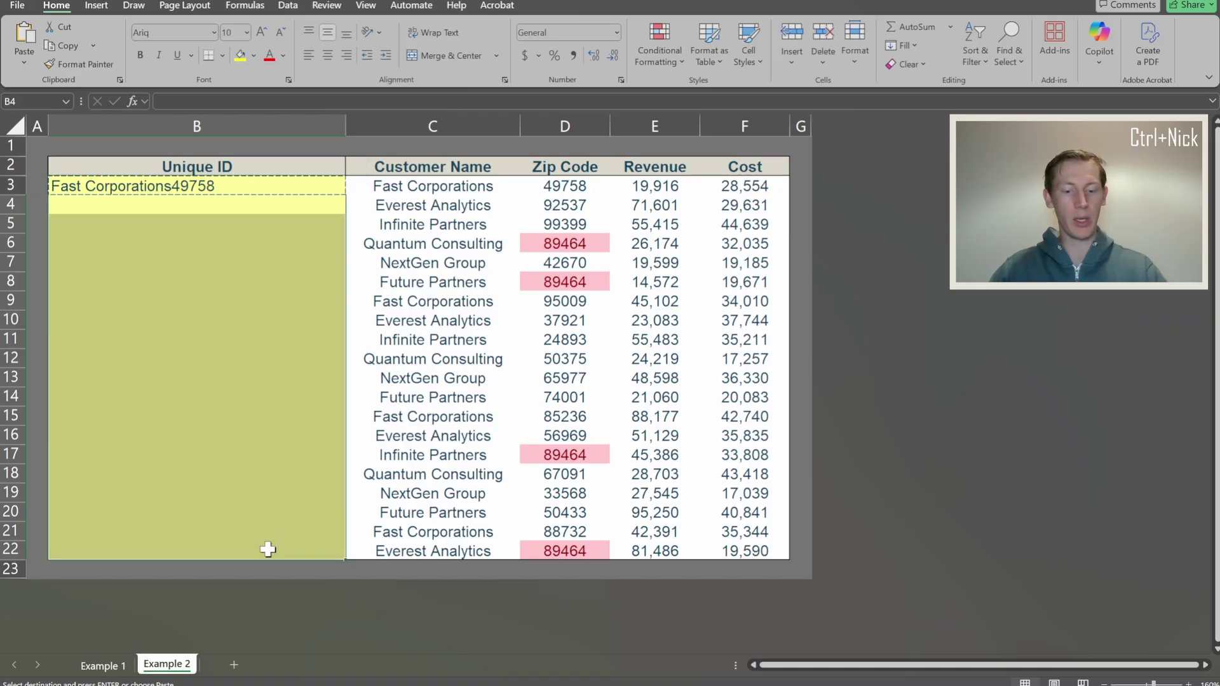
pyautogui.hotkey('ctrl', 'v')
pyautogui.click(218, 415)
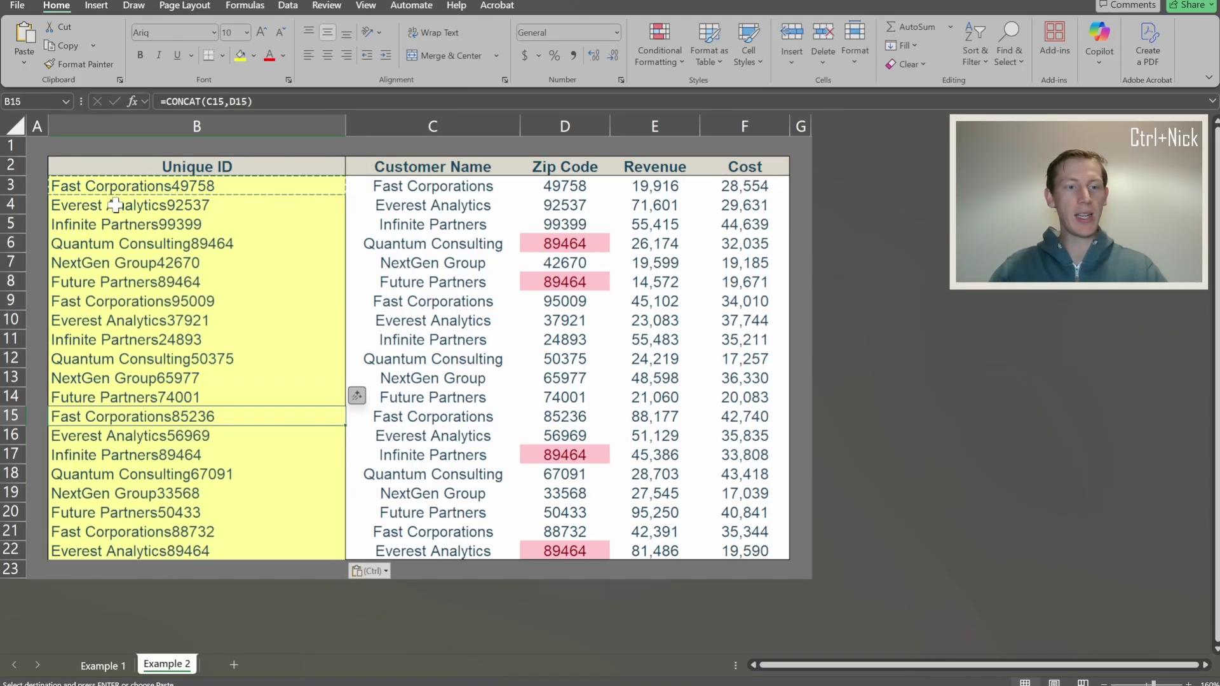
pyautogui.moveTo(164, 205); pyautogui.dragTo(167, 432)
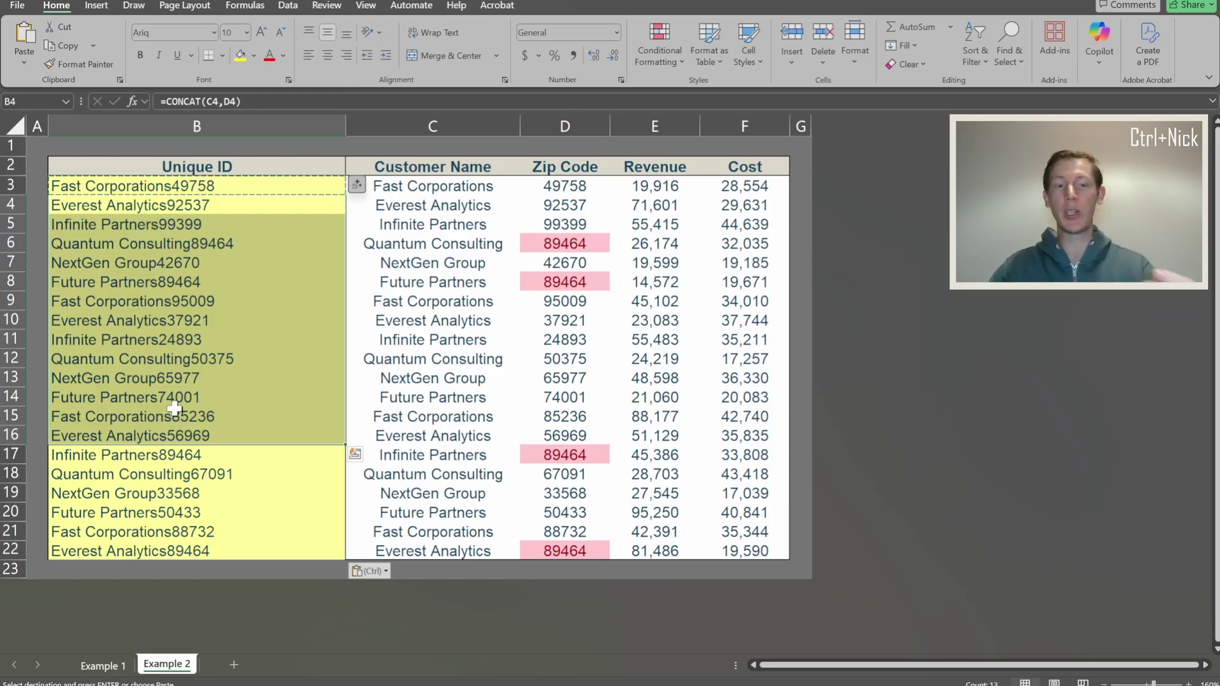
pyautogui.click(207, 291)
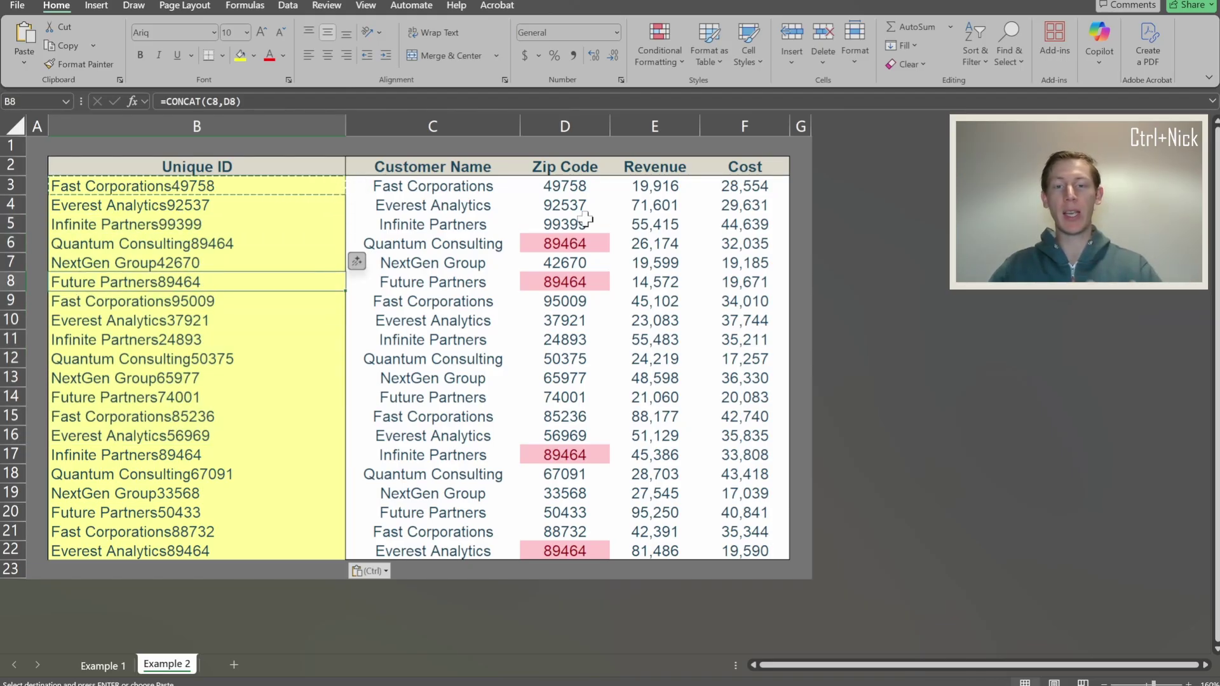
# Step: Apply a duplicate-values conditional formatting rule to the unique IDs in B3:B22 using Light Red Fill with Dark Red Text
pyautogui.click(181, 185)
pyautogui.moveTo(180, 184); pyautogui.dragTo(183, 551)
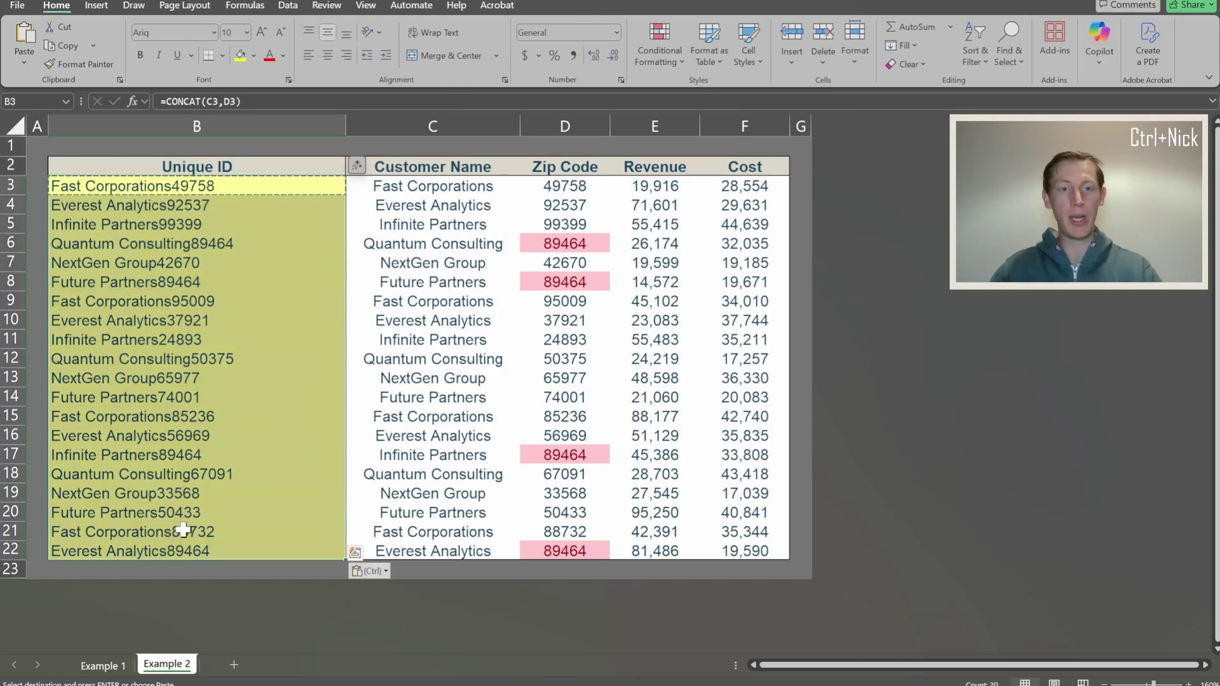
pyautogui.click(659, 63)
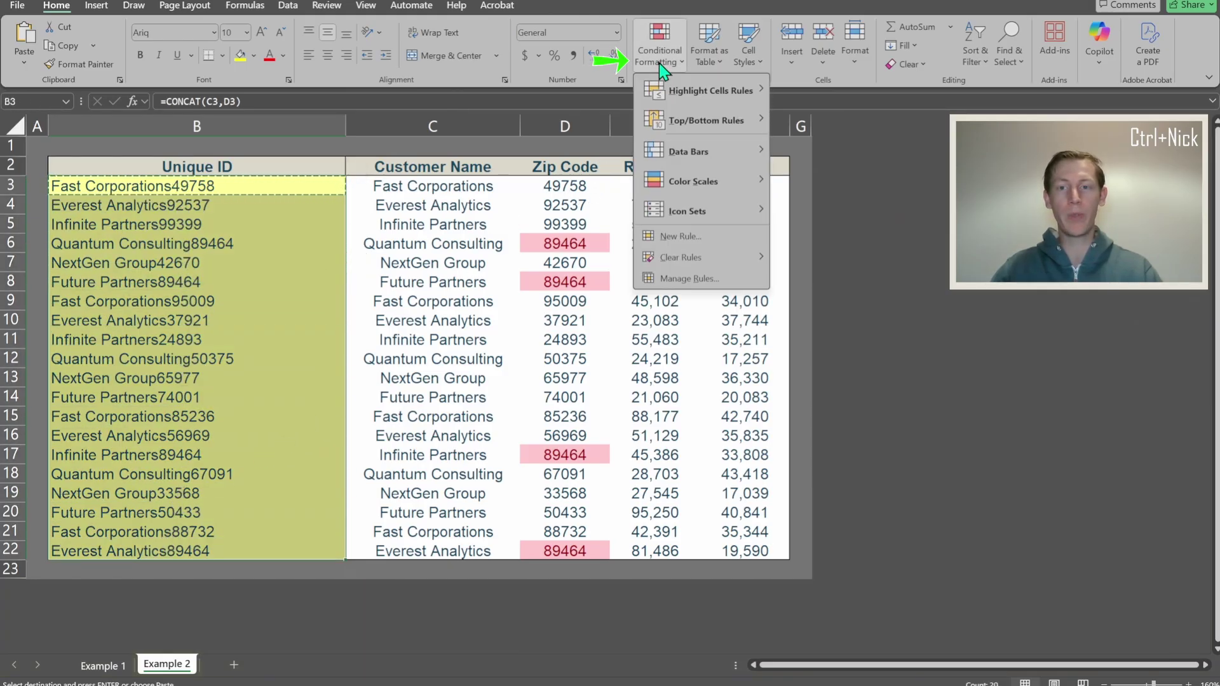
pyautogui.moveTo(691, 100)
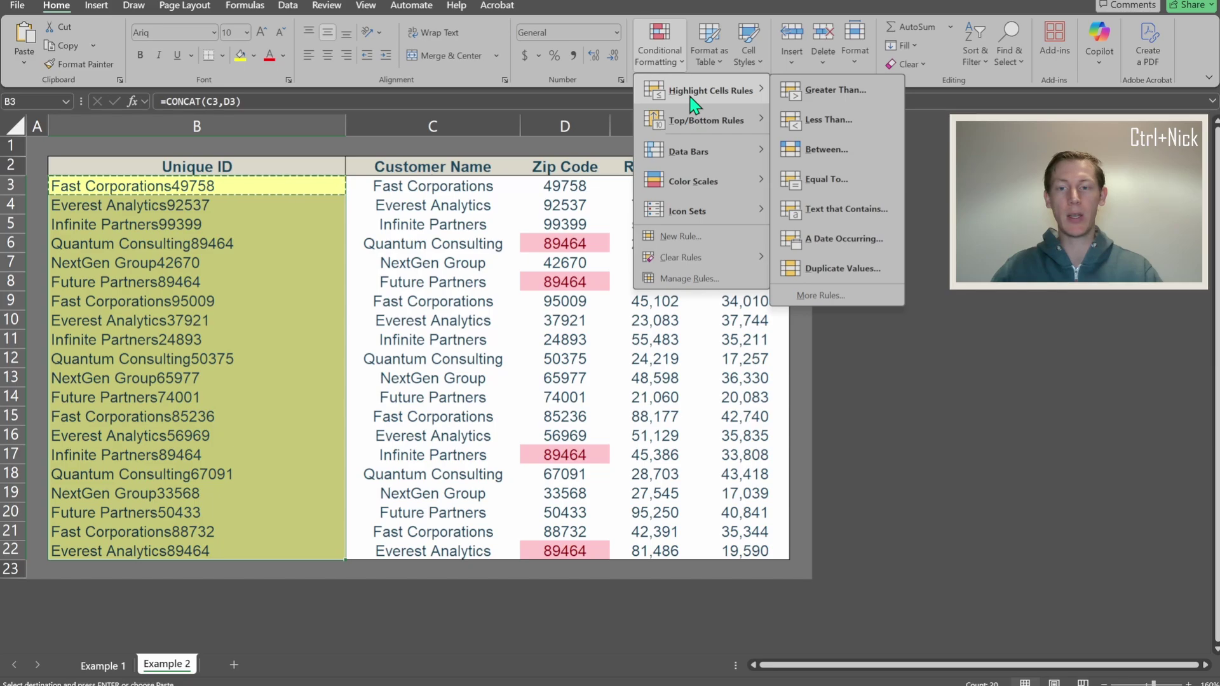
pyautogui.click(843, 269)
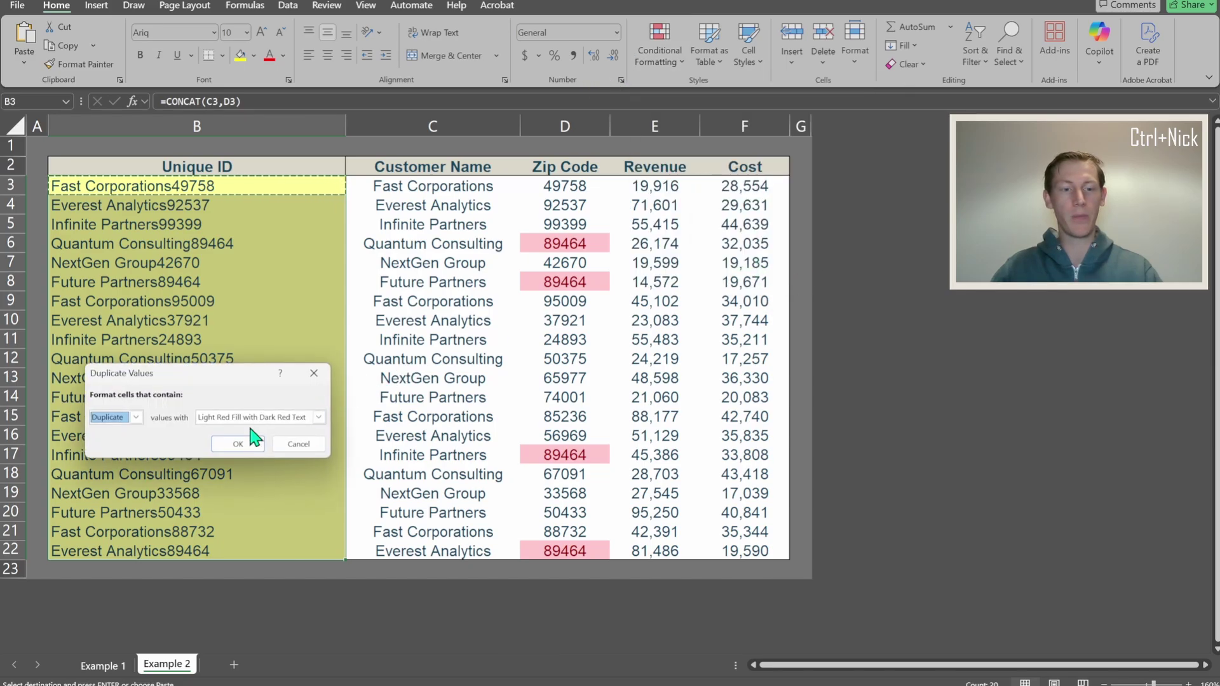
pyautogui.click(241, 442)
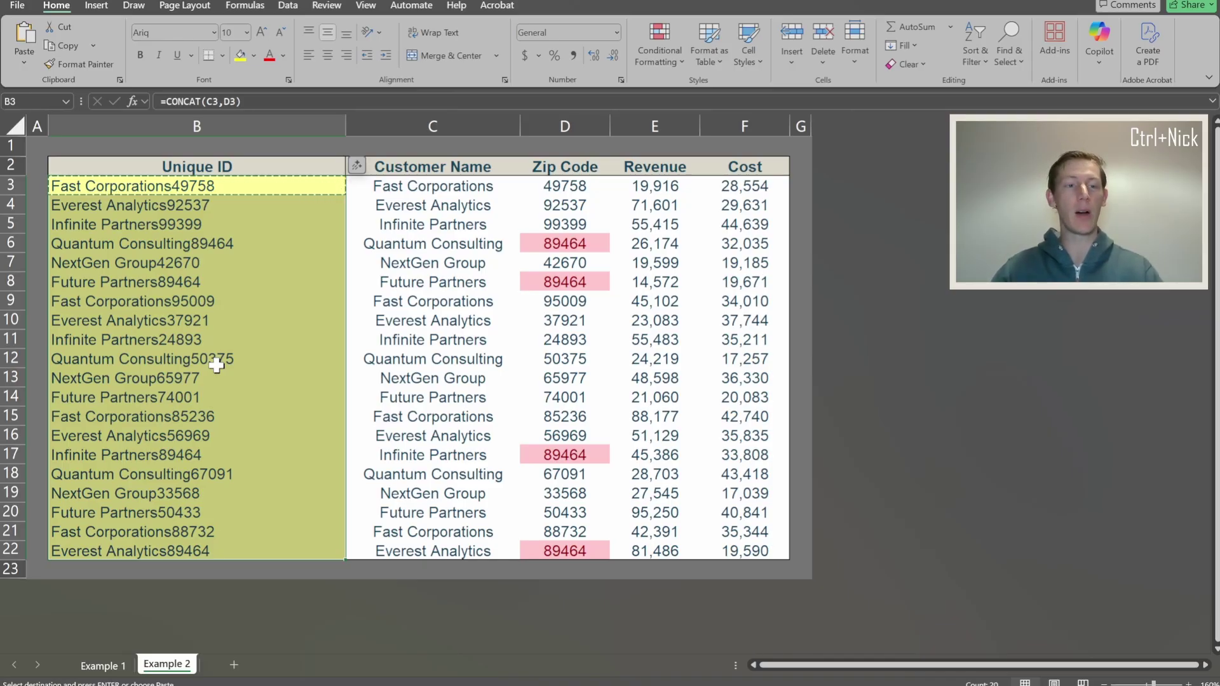
pyautogui.moveTo(127, 185); pyautogui.dragTo(125, 331)
pyautogui.hotkey('ctrl', 'v')
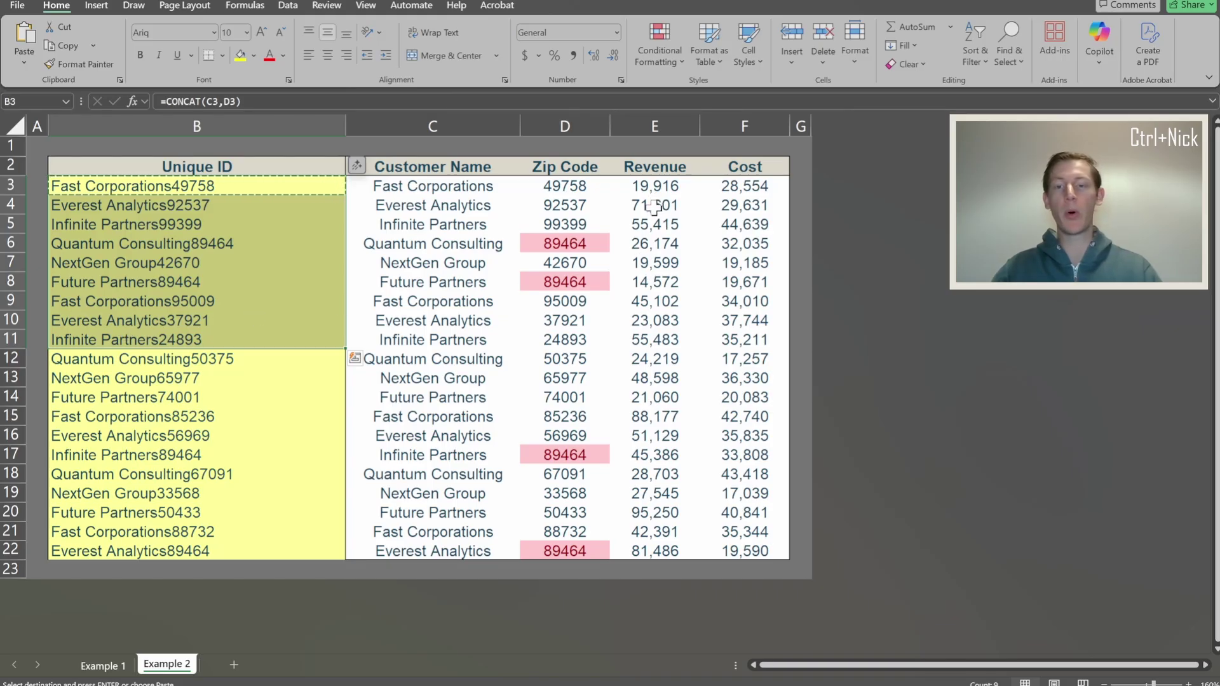
pyautogui.moveTo(655, 206); pyautogui.dragTo(655, 303)
pyautogui.moveTo(746, 207); pyautogui.dragTo(737, 330)
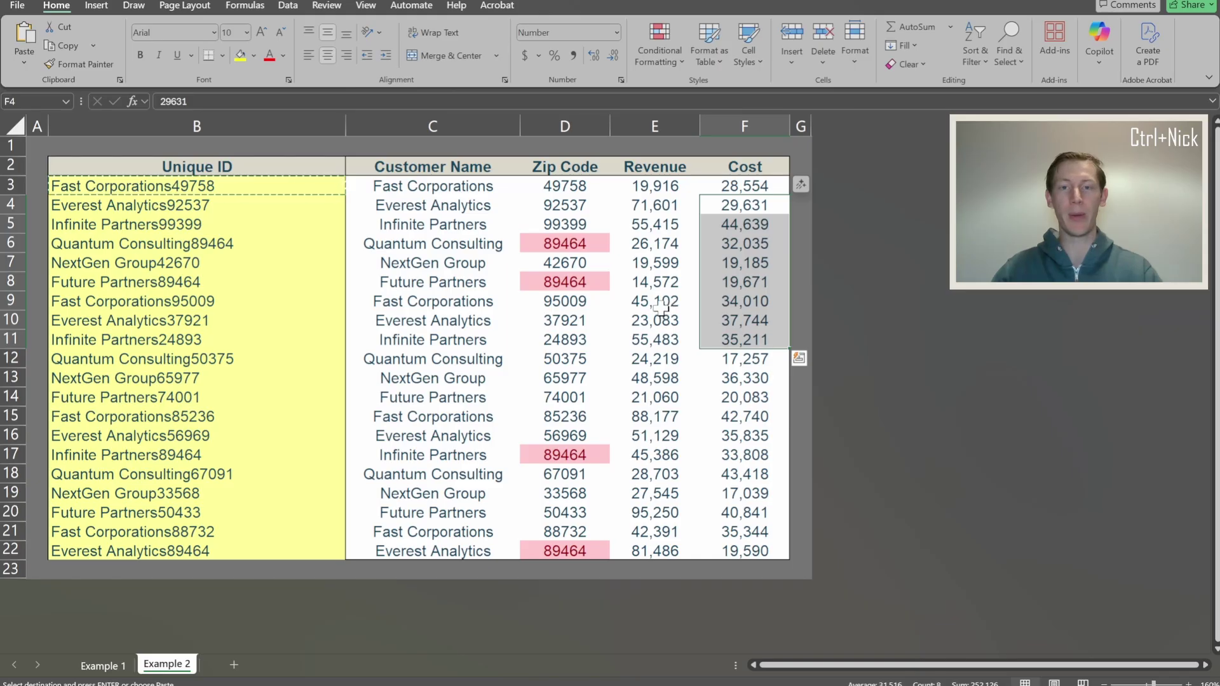